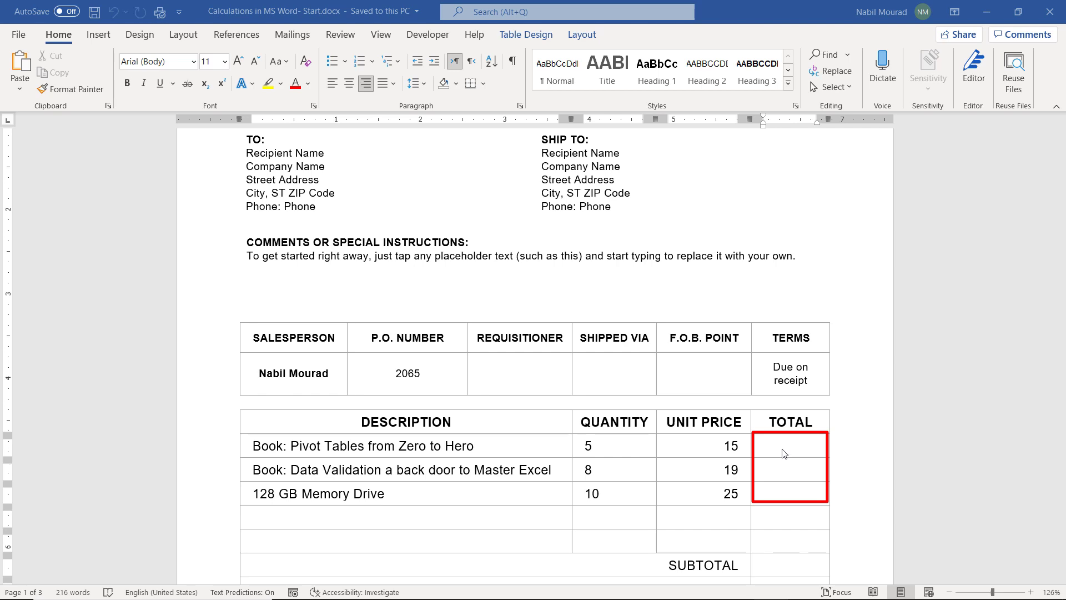
# - Calculate the Pivot Tables book's TOTAL cell with the formula =PRODUCT(left) and the number format #,##0.00
pyautogui.click(783, 454)
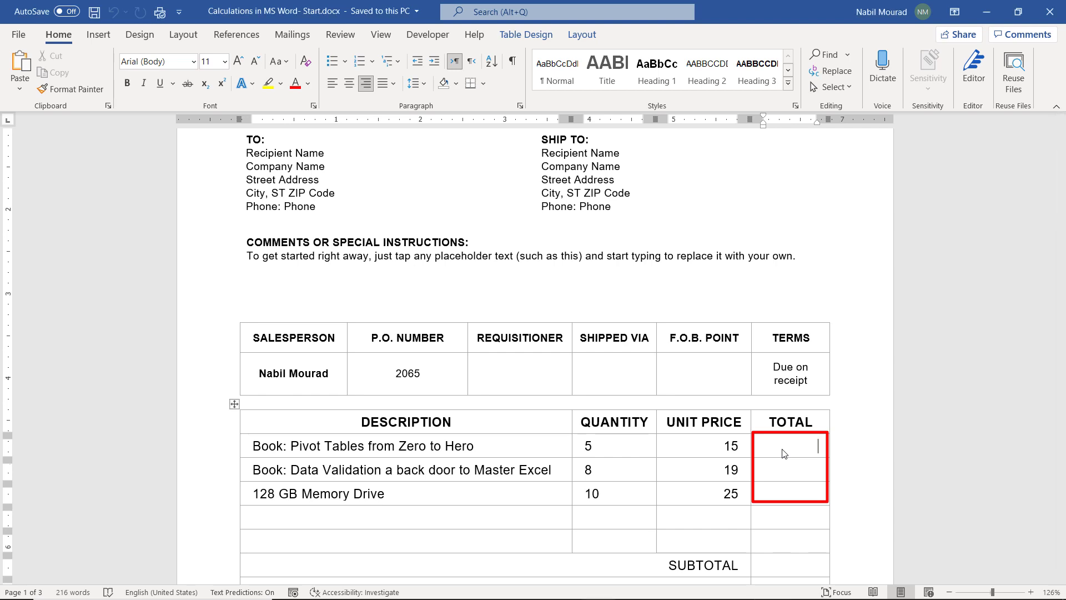
pyautogui.click(589, 36)
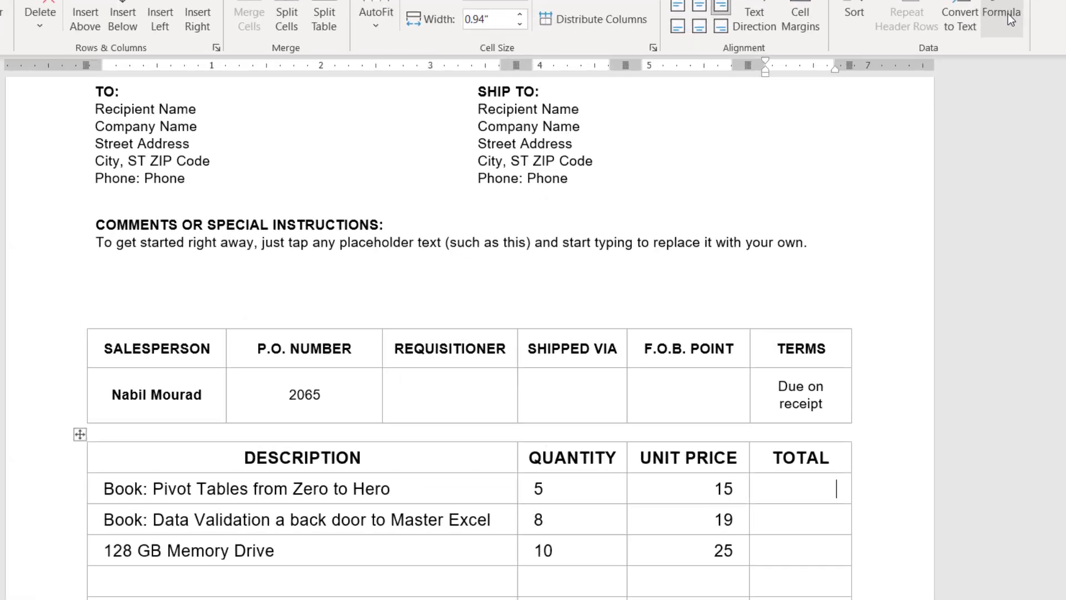
pyautogui.click(950, 78)
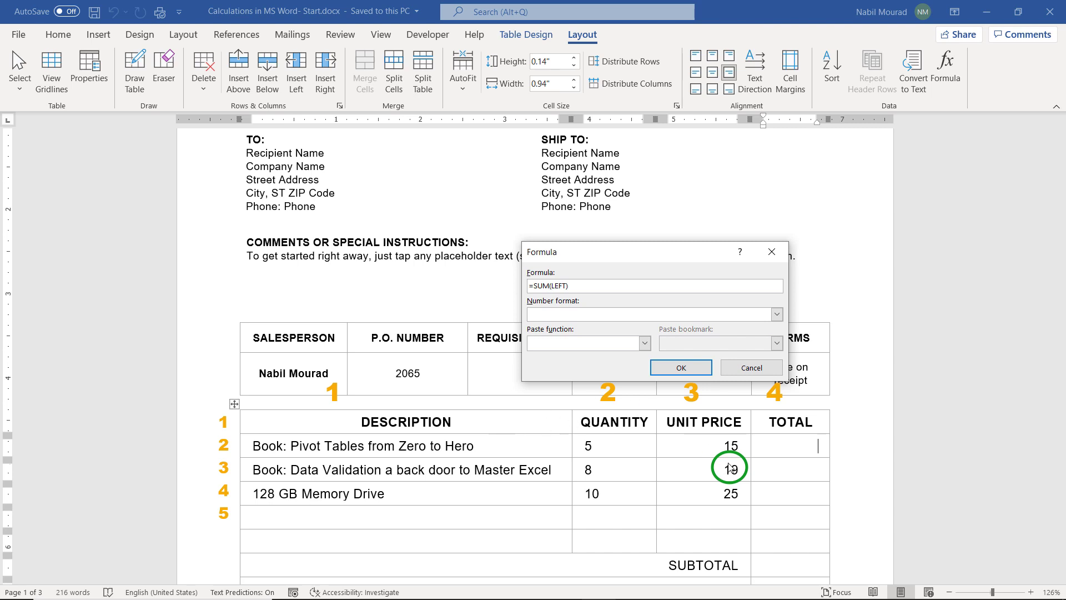
pyautogui.press('Return')
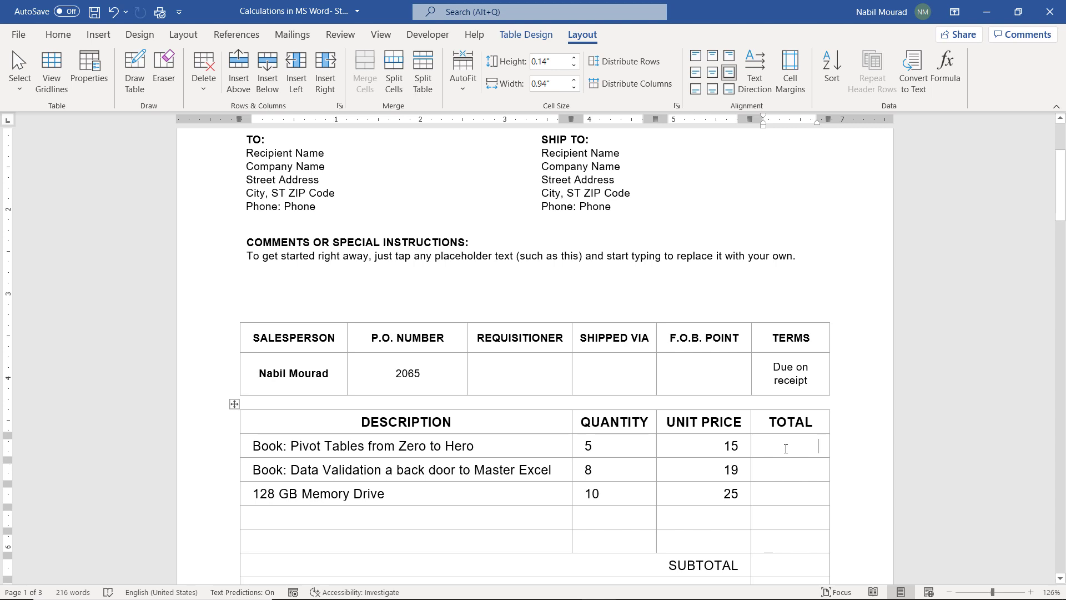
pyautogui.click(946, 67)
pyautogui.press('BackSpace')
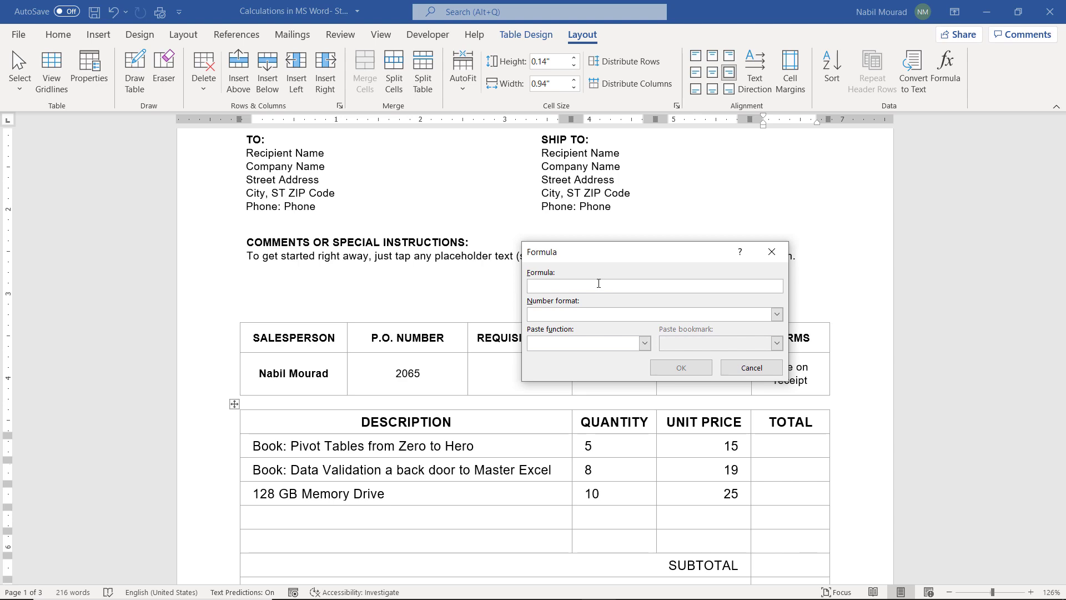
pyautogui.write('=')
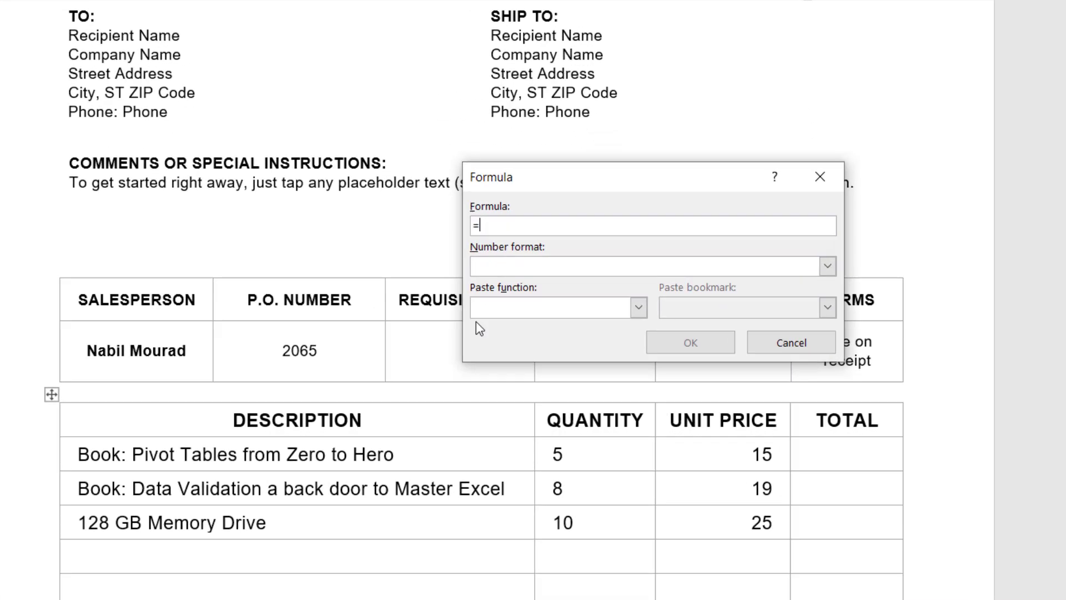
pyautogui.click(638, 308)
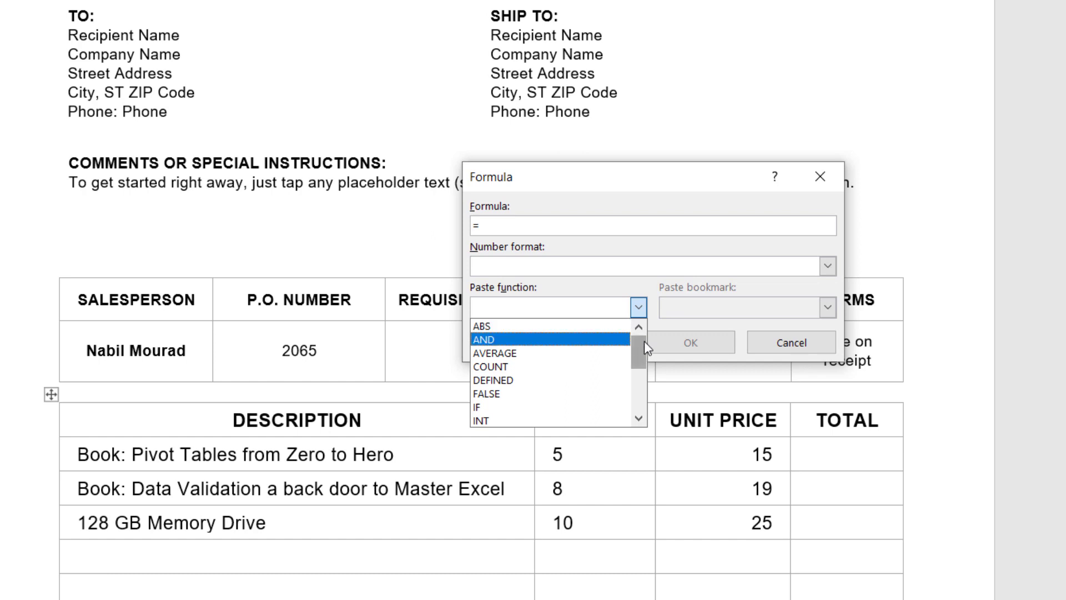
pyautogui.moveTo(639, 341); pyautogui.dragTo(643, 398)
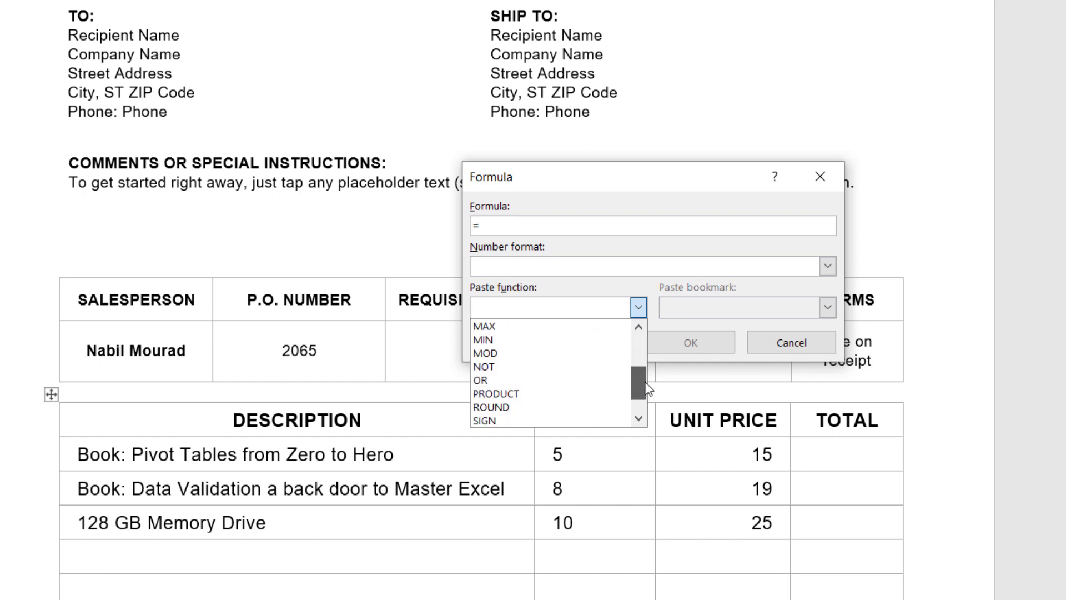
pyautogui.click(532, 395)
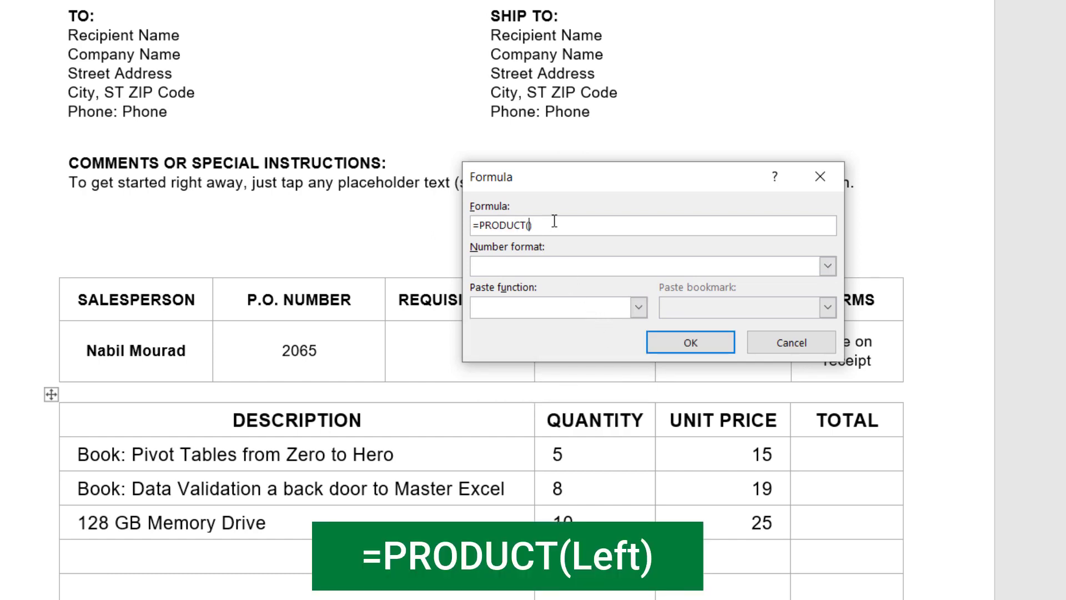
pyautogui.write('left')
pyautogui.click(827, 266)
pyautogui.click(564, 300)
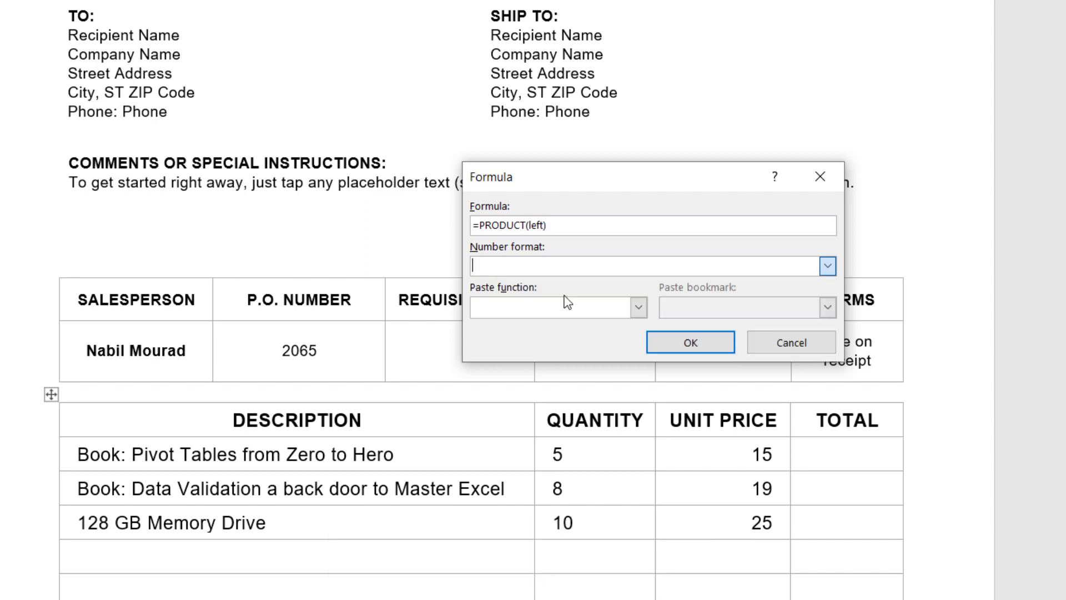
pyautogui.click(678, 345)
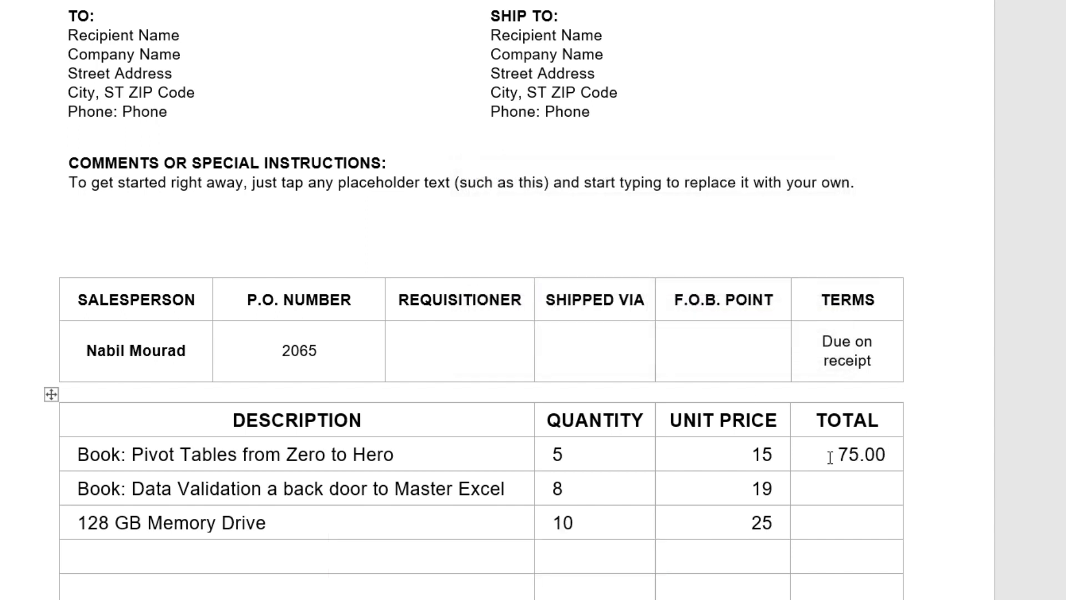
# - Calculate the Data Validation book's TOTAL cell with the formula =PRODUCT(B3,C3) and the number format #,##0.00
pyautogui.click(856, 491)
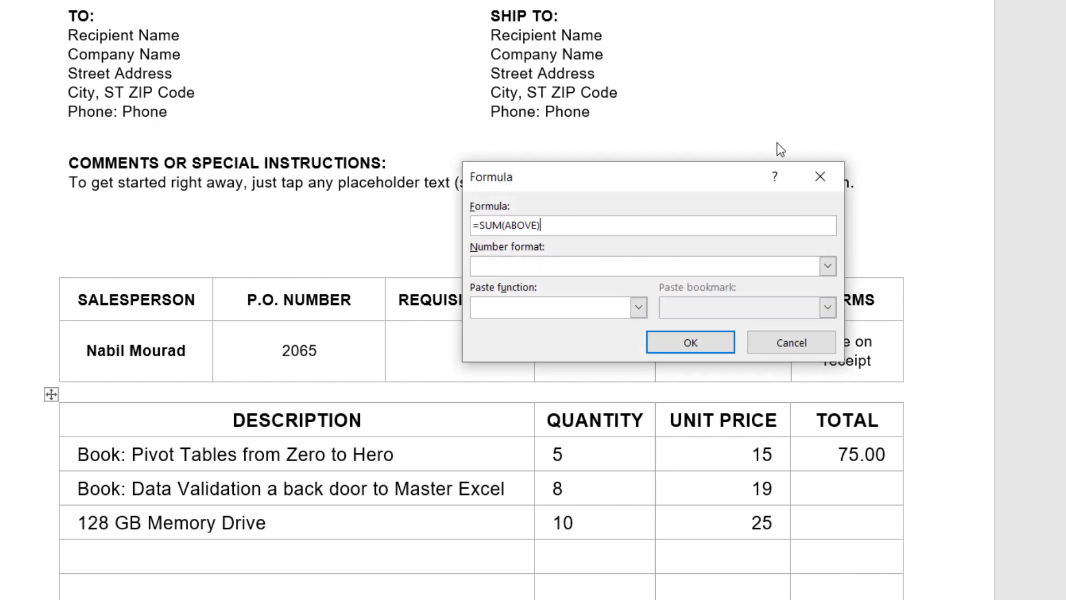
pyautogui.moveTo(605, 229); pyautogui.dragTo(430, 224)
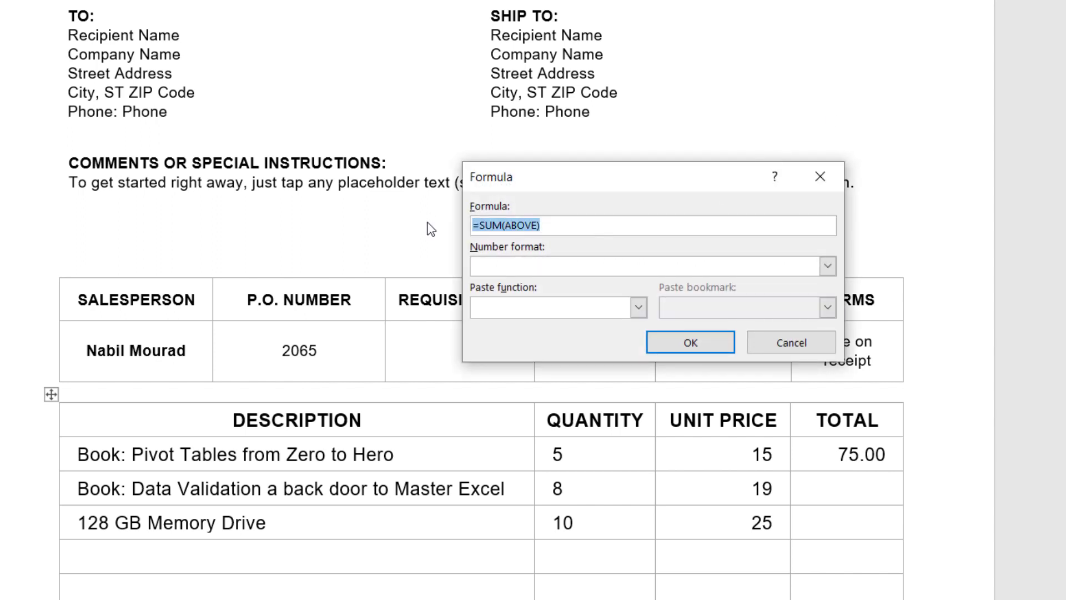
pyautogui.press('BackSpace')
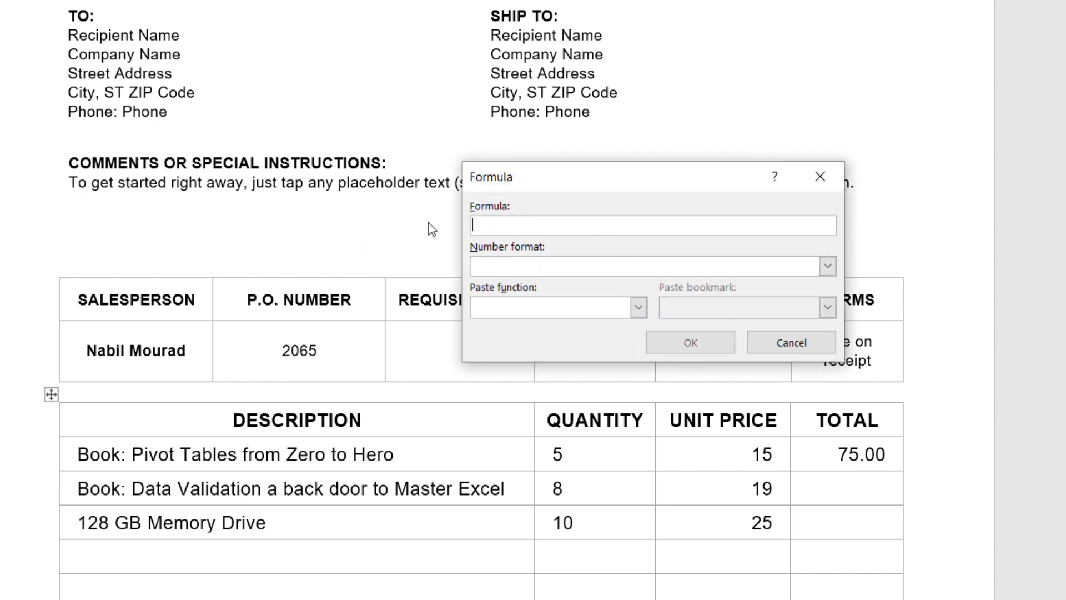
pyautogui.write('=')
pyautogui.click(638, 308)
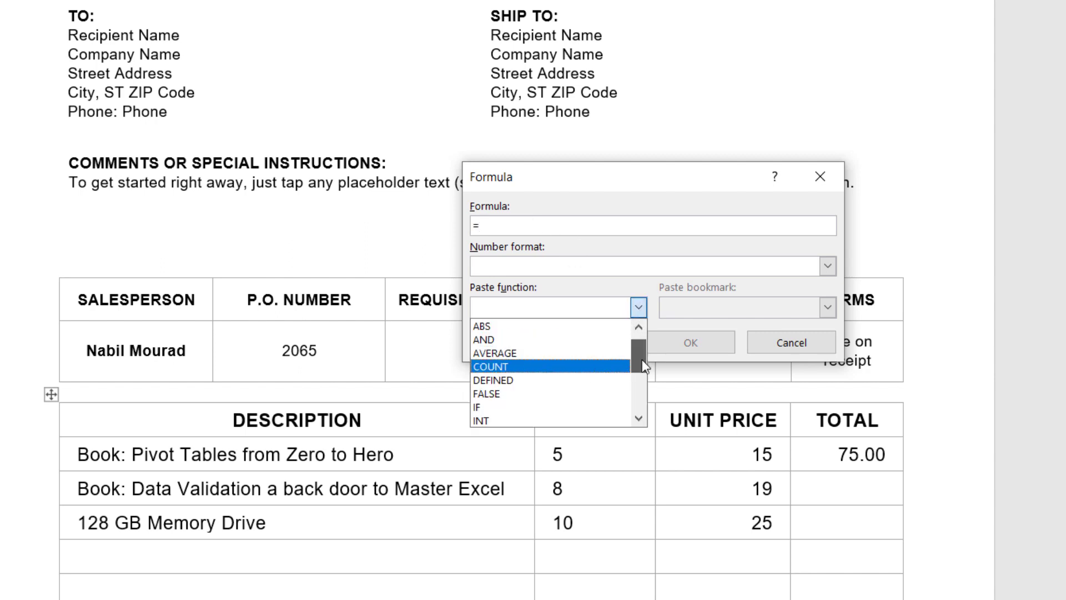
pyautogui.moveTo(641, 358); pyautogui.dragTo(647, 380)
pyautogui.click(555, 421)
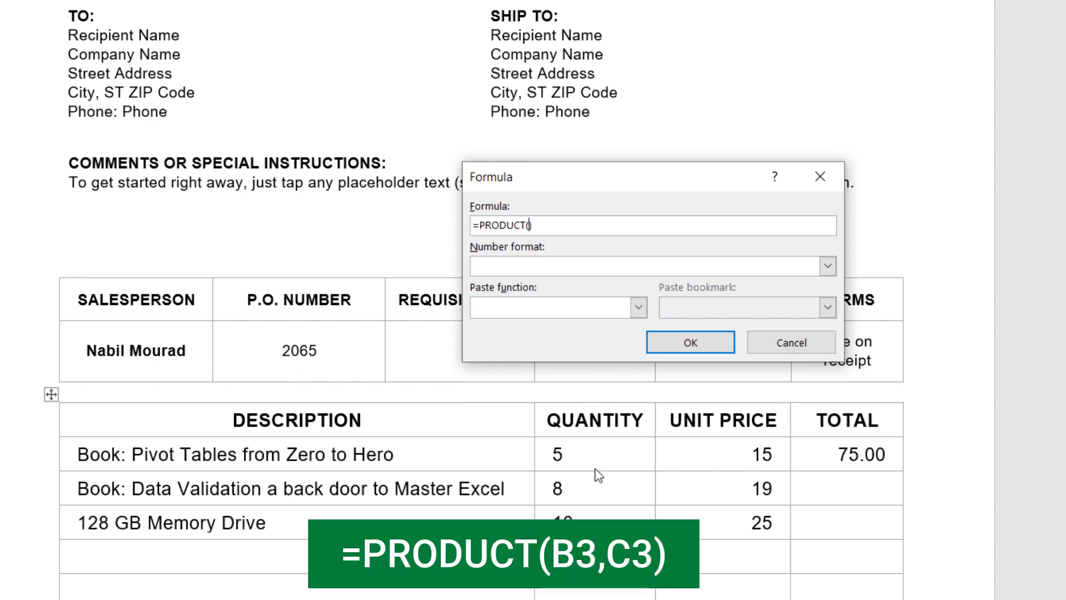
pyautogui.write('B3,C3')
pyautogui.click(827, 265)
pyautogui.click(555, 298)
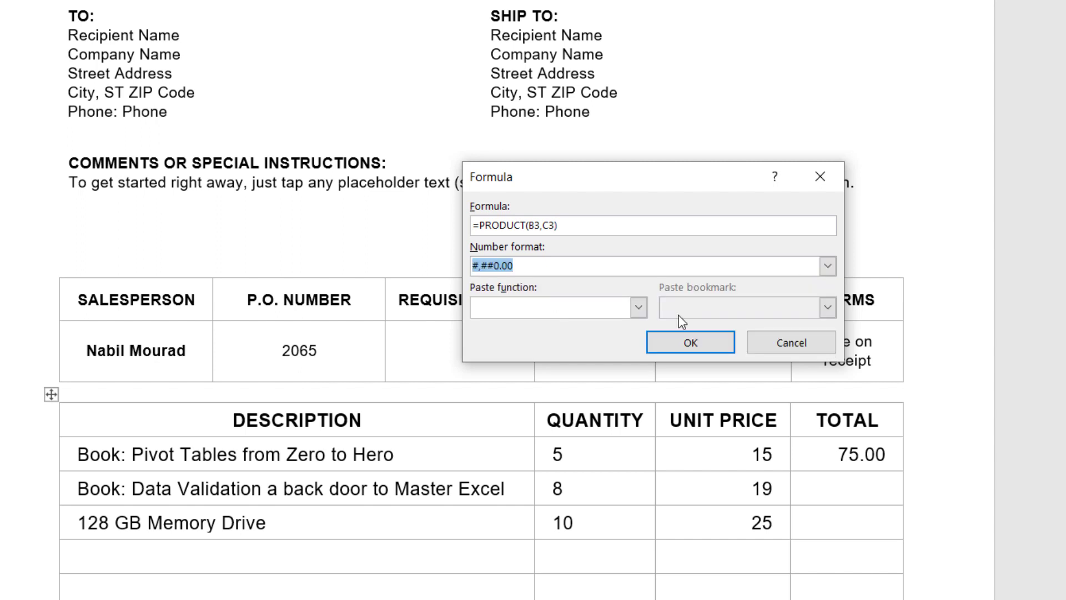
pyautogui.click(690, 342)
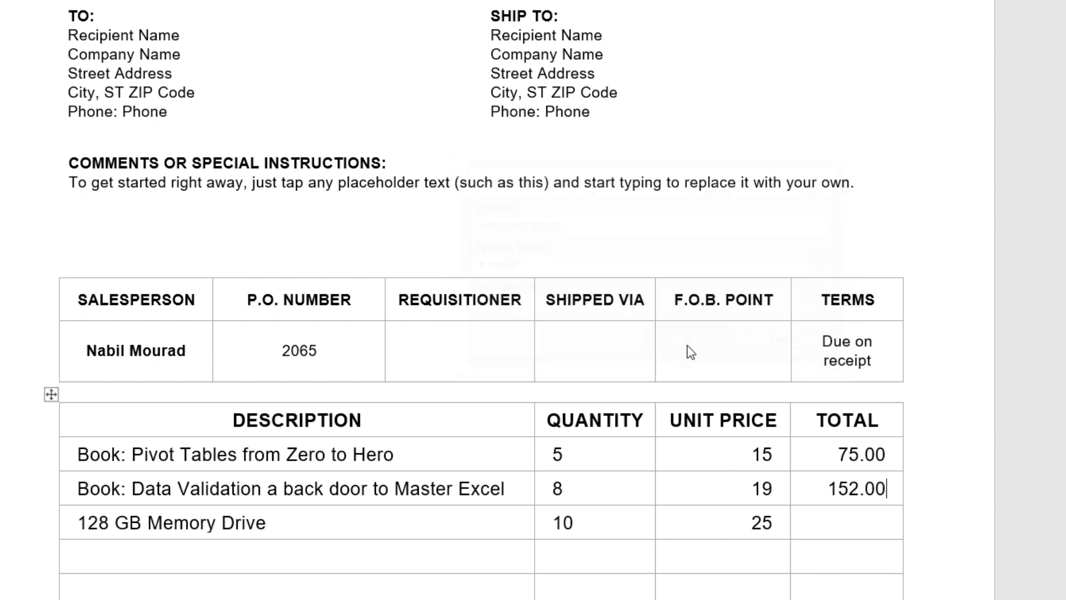
# - Calculate the 128 GB Memory Drive's TOTAL cell with the formula =PRODUCT(R4C2,R4C3) and the number format #,##0.00
pyautogui.click(866, 523)
pyautogui.click(940, 1)
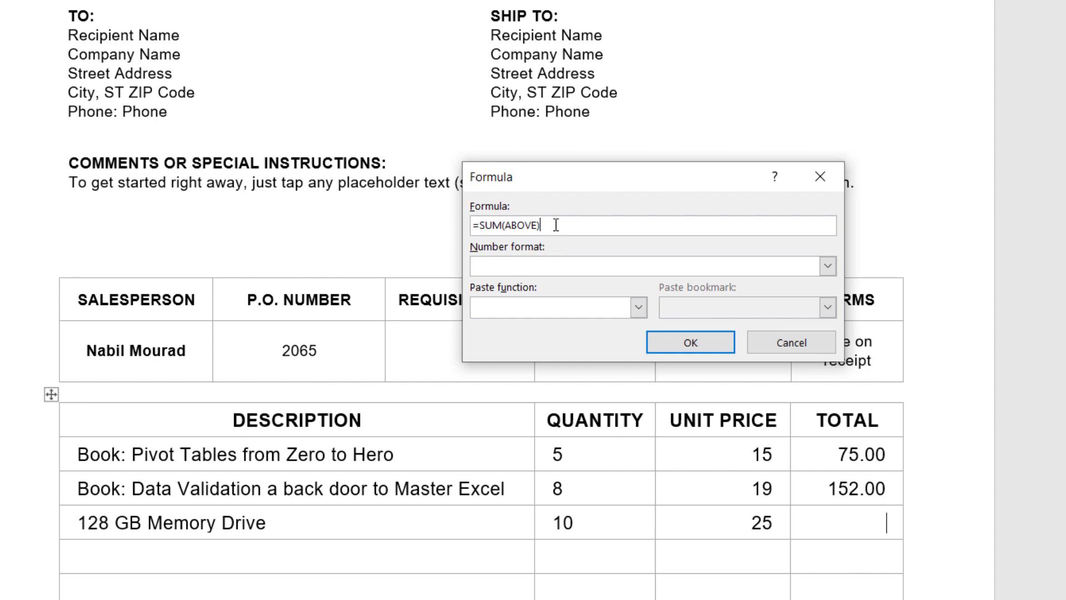
pyautogui.moveTo(555, 224); pyautogui.dragTo(418, 160)
pyautogui.press('BackSpace')
pyautogui.write('=')
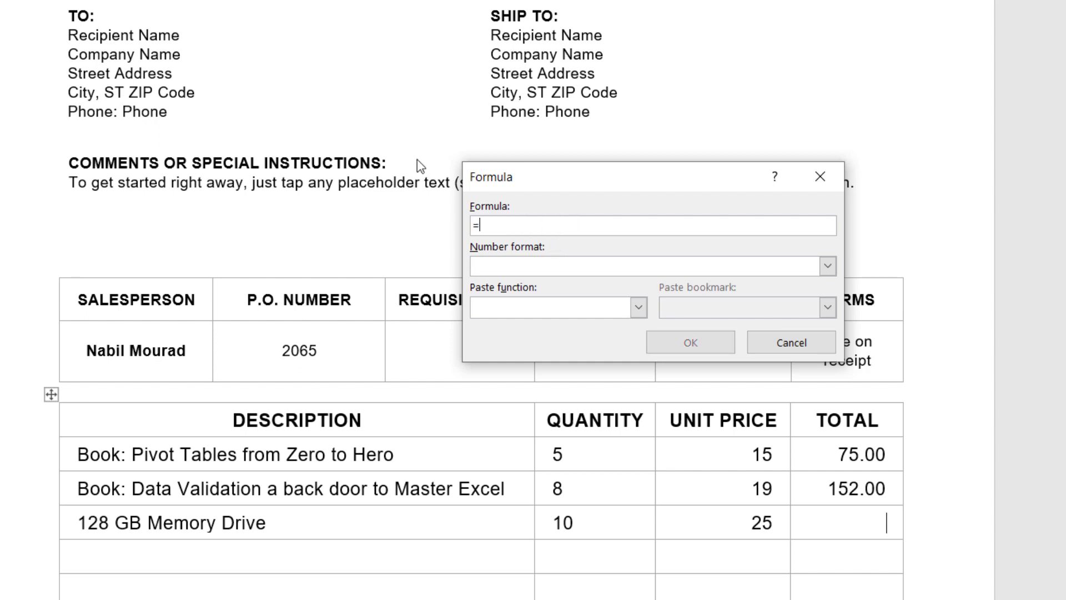
pyautogui.click(638, 307)
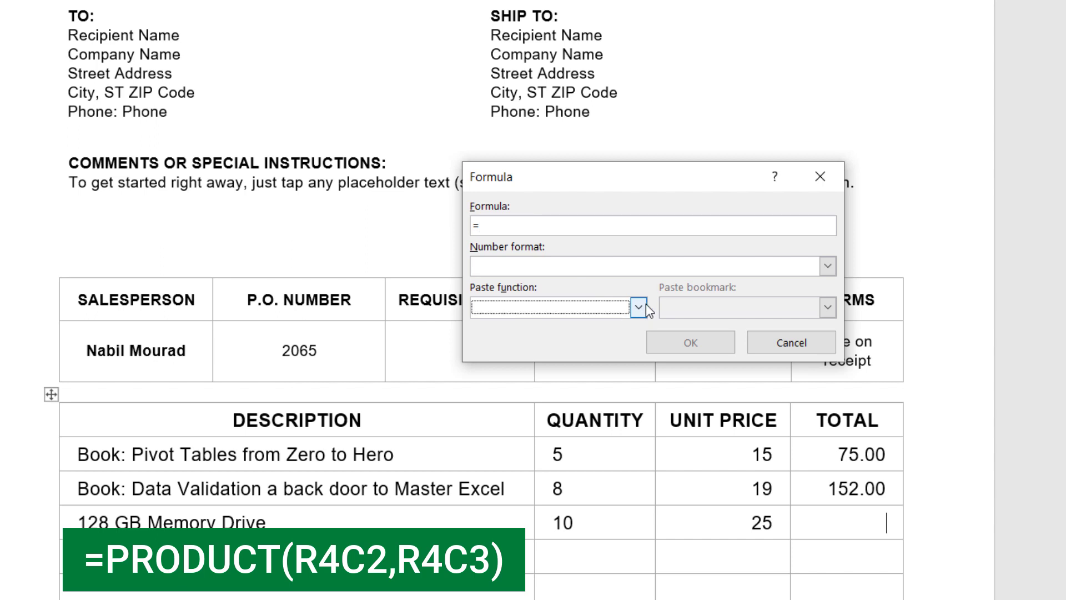
pyautogui.moveTo(642, 349); pyautogui.dragTo(653, 383)
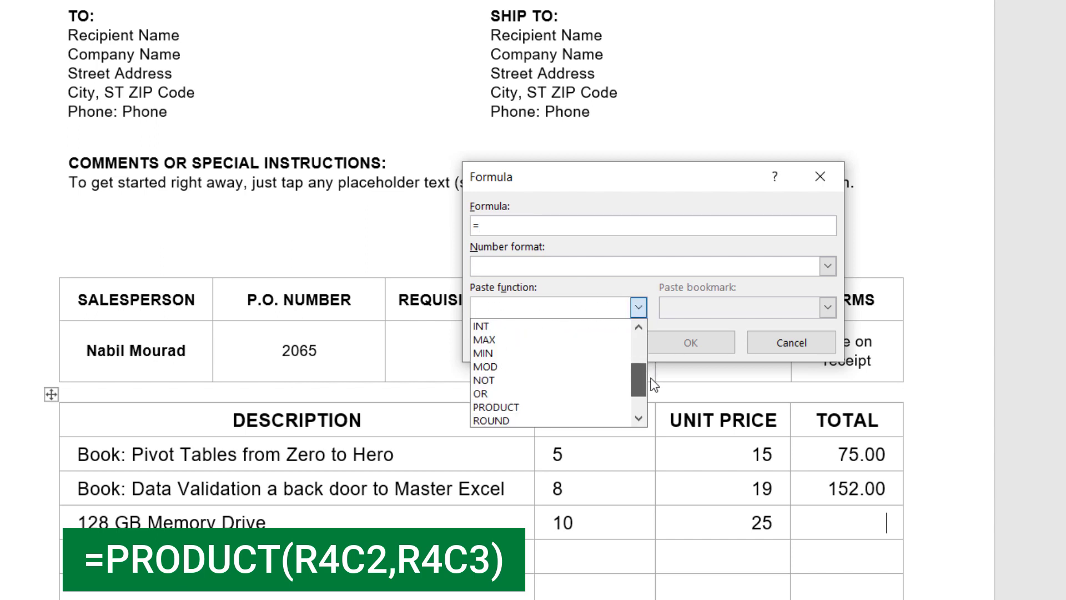
pyautogui.click(557, 408)
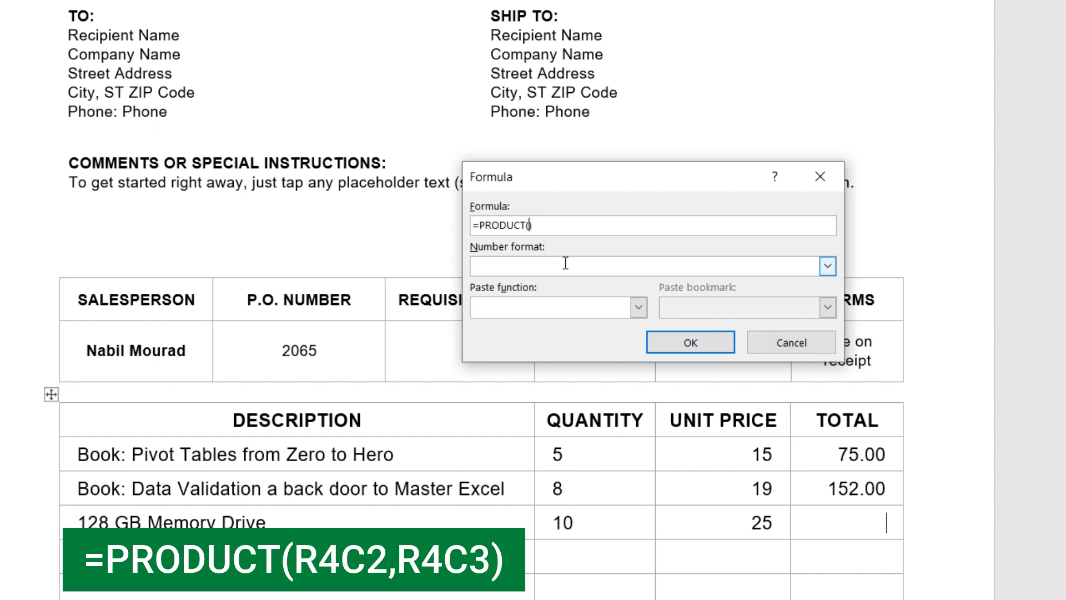
pyautogui.write('R4C2')
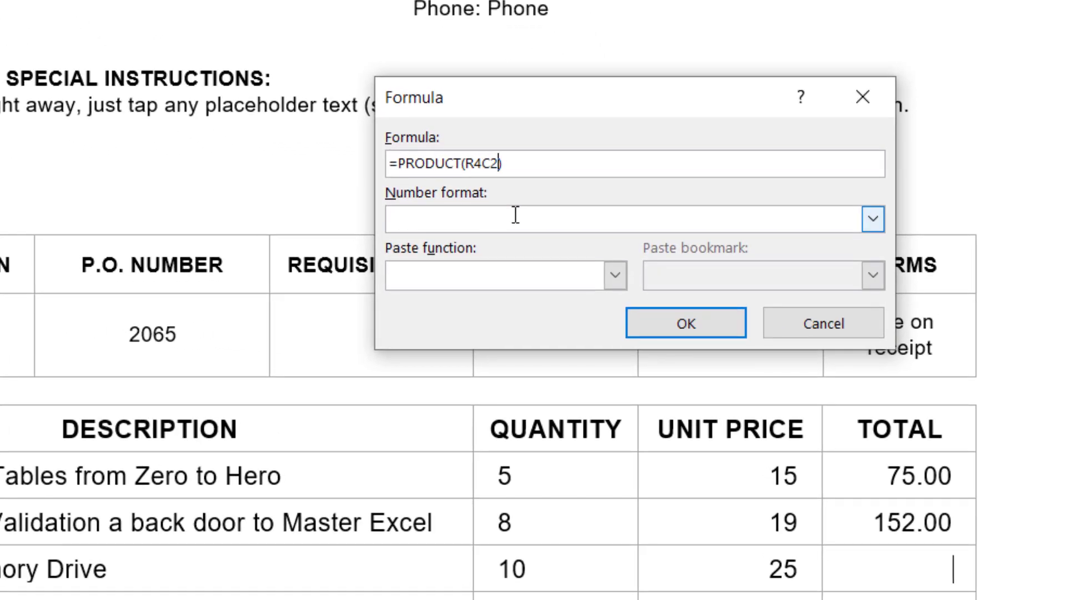
pyautogui.write(',R4C3')
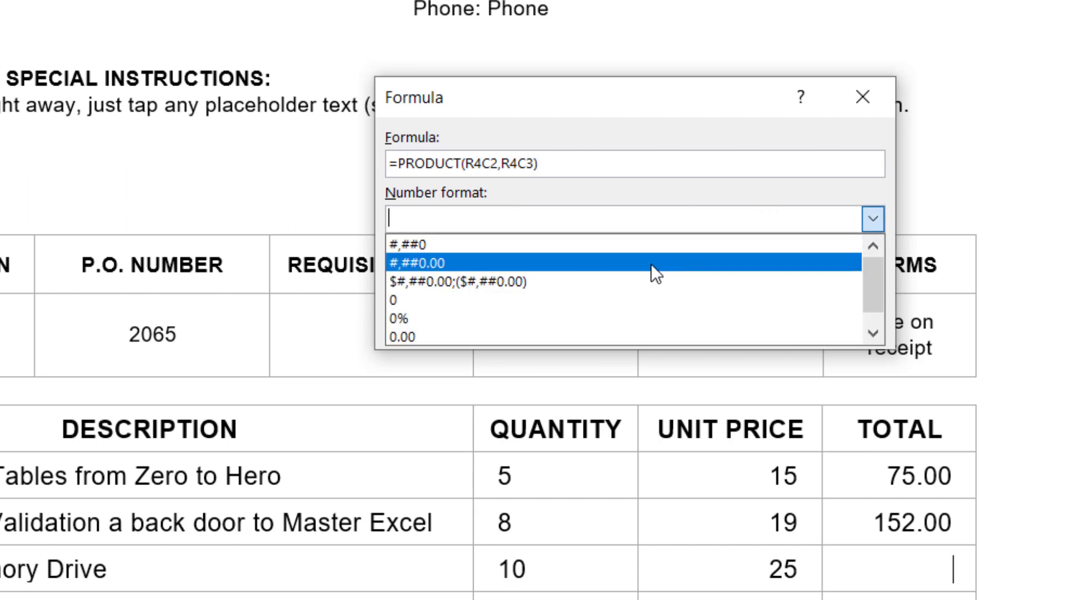
pyautogui.click(651, 263)
pyautogui.click(696, 326)
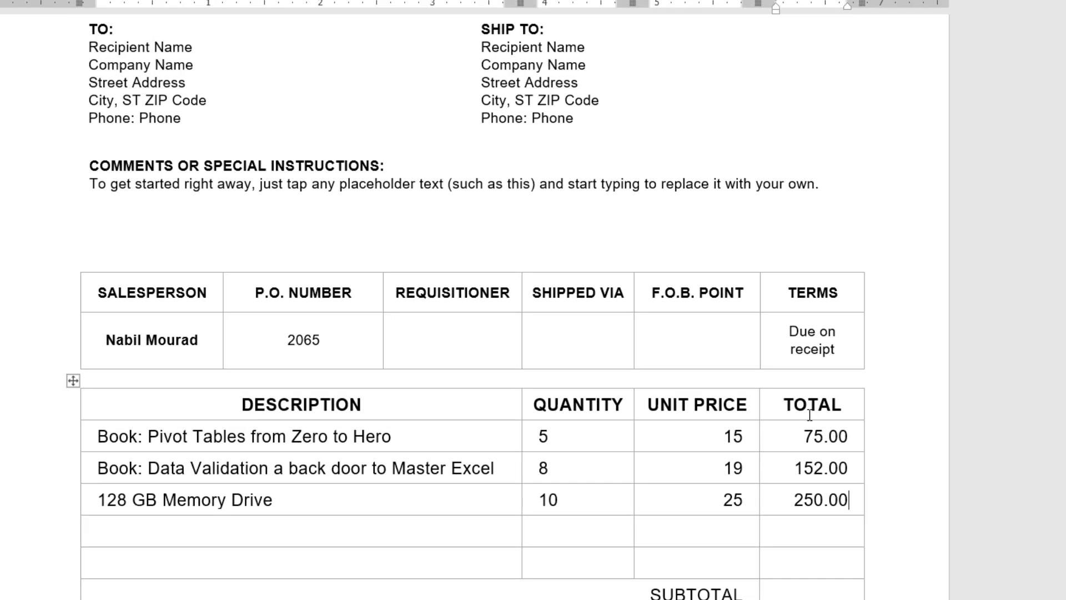
# - Add up the item totals in the SUBTOTAL cell with the formula =SUM(ABOVE) and the number format #,##0.00
pyautogui.scroll(-5, 781, 431)
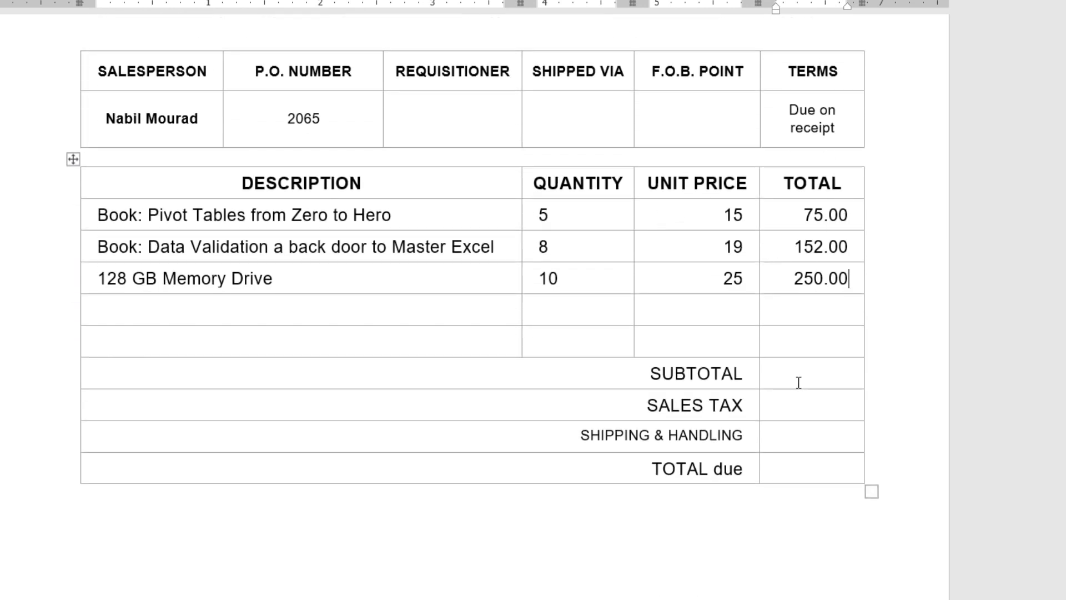
pyautogui.click(808, 380)
pyautogui.click(905, 1)
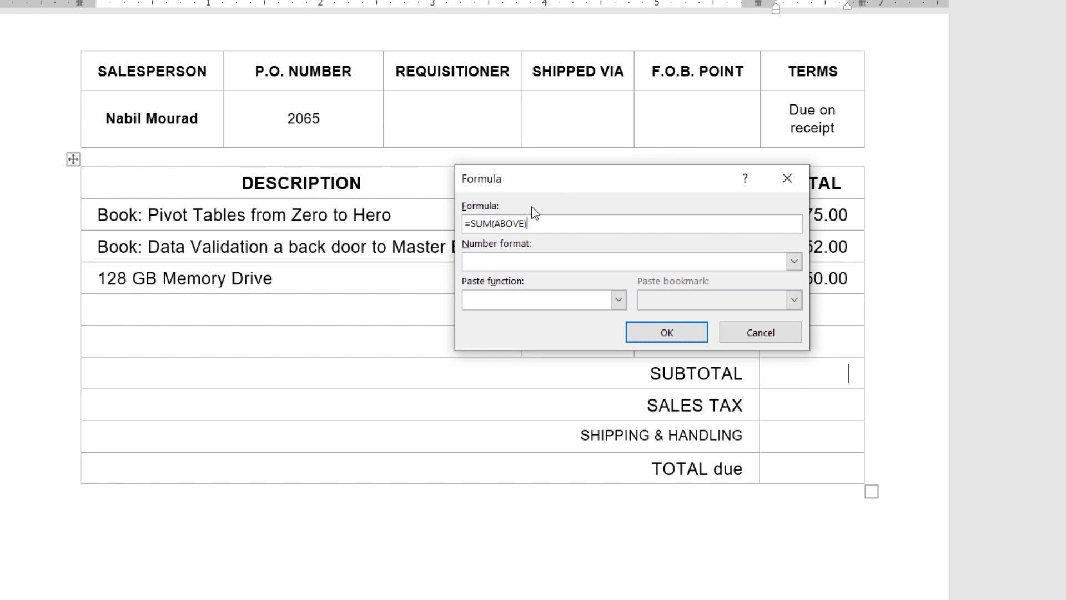
pyautogui.click(794, 262)
pyautogui.click(544, 290)
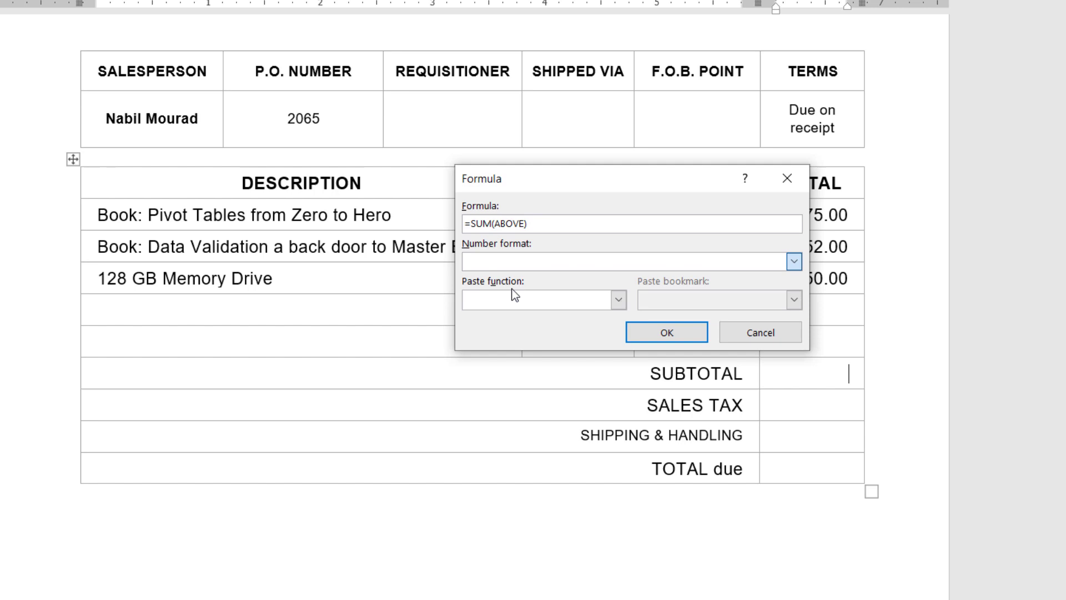
pyautogui.click(653, 331)
# - Calculate the SALES TAX cell with the formula =PRODUCT(R7C2,0.13) and the number format #,##0.00
pyautogui.click(793, 405)
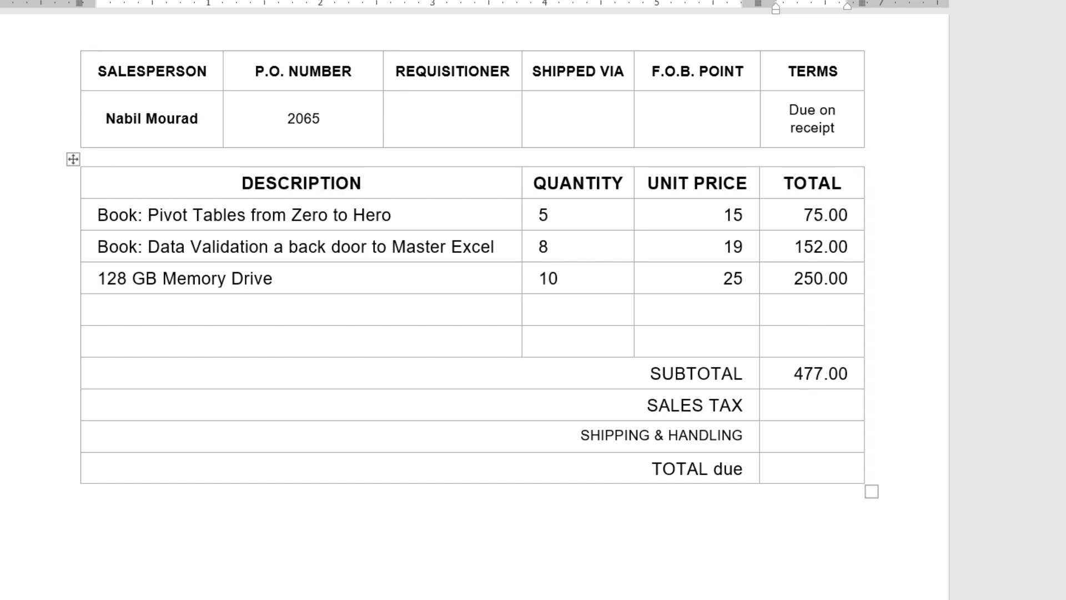
pyautogui.click(933, 1)
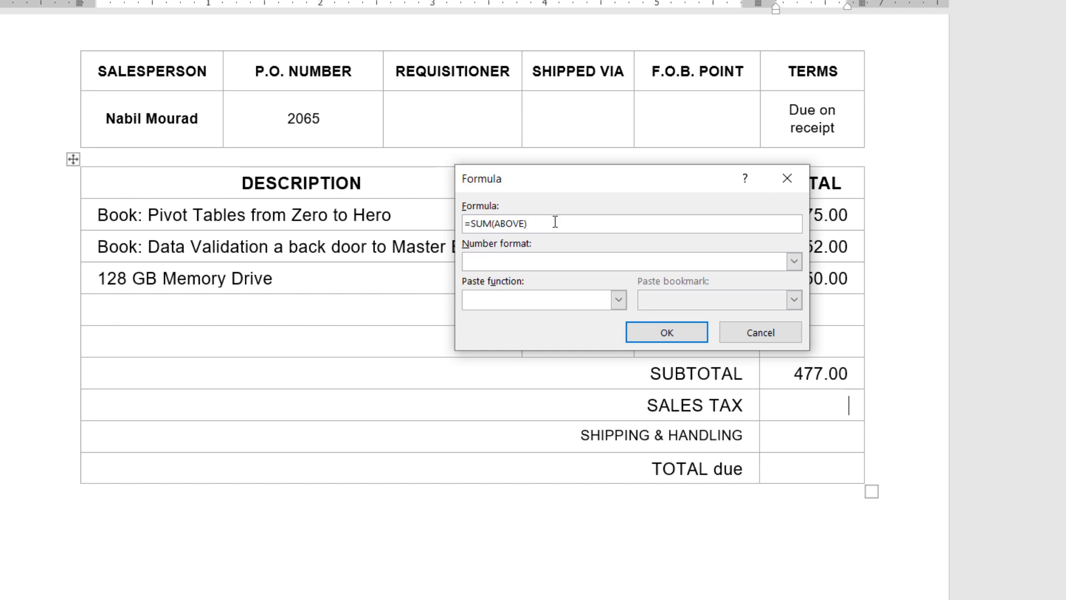
pyautogui.moveTo(555, 221); pyautogui.dragTo(444, 222)
pyautogui.press('BackSpace')
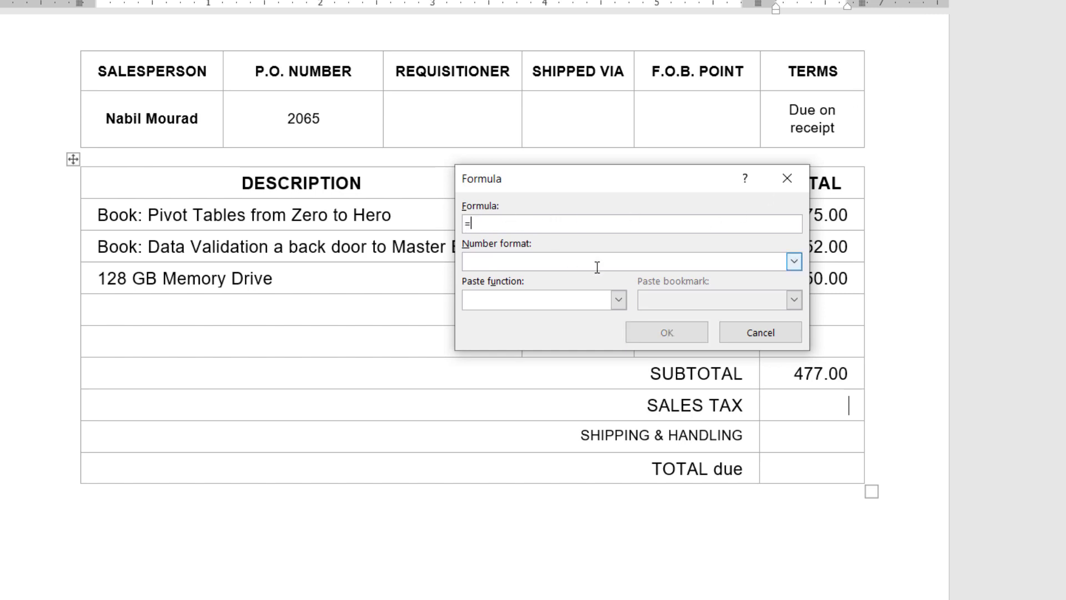
pyautogui.click(619, 300)
pyautogui.click(618, 301)
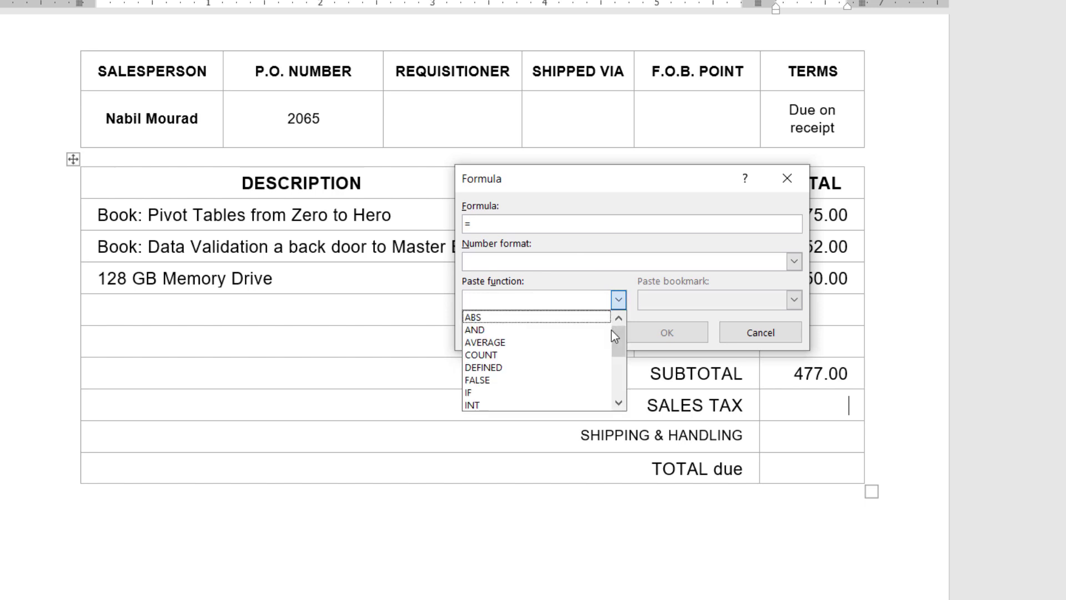
pyautogui.moveTo(621, 344); pyautogui.dragTo(627, 385)
pyautogui.click(550, 354)
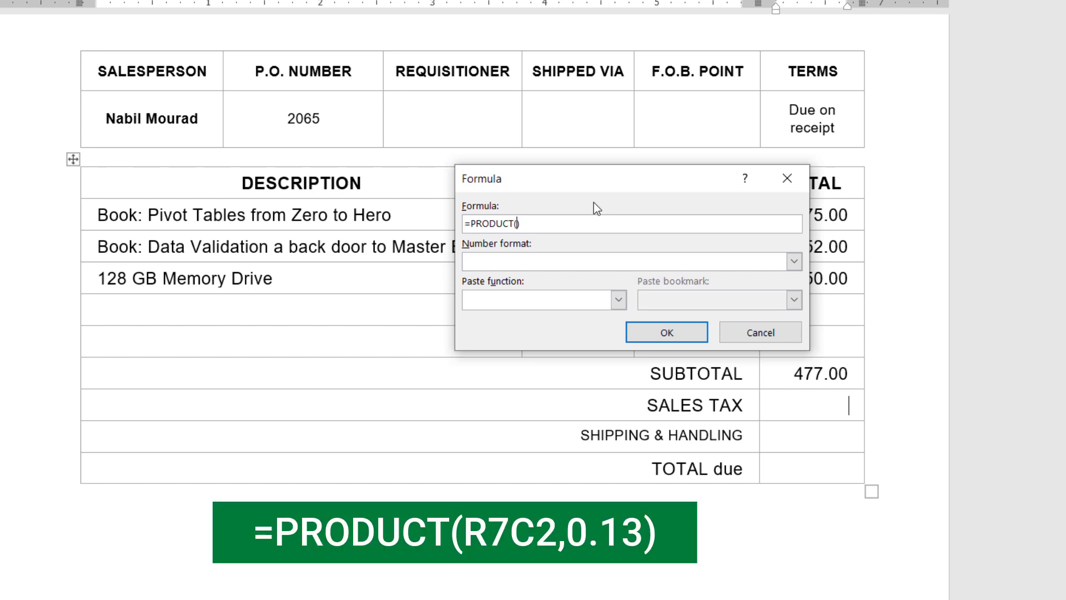
pyautogui.write('R7C2,0.13')
pyautogui.click(795, 263)
pyautogui.click(502, 291)
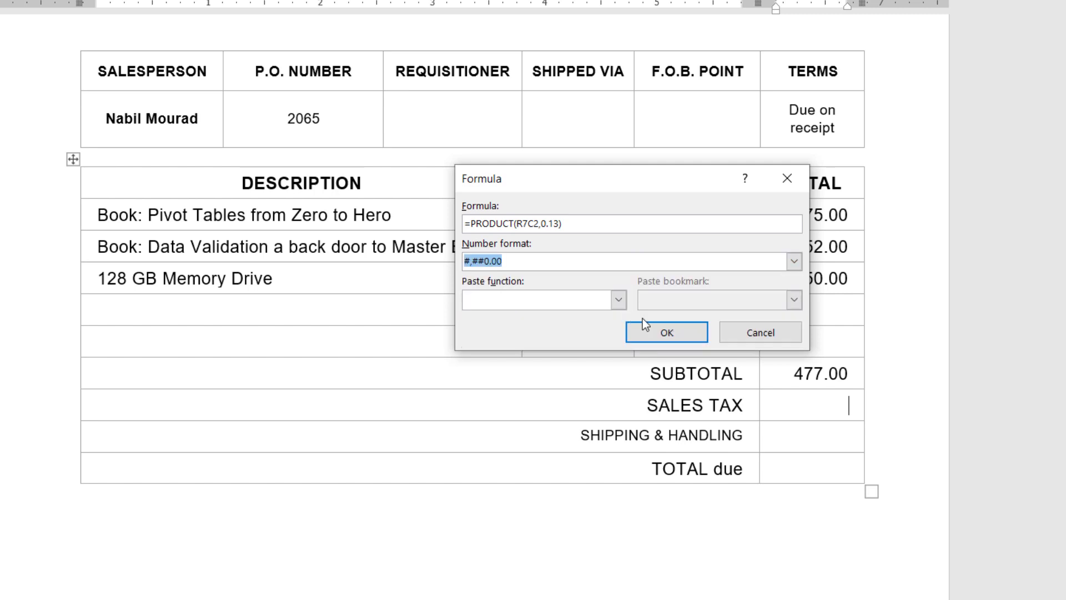
pyautogui.click(667, 333)
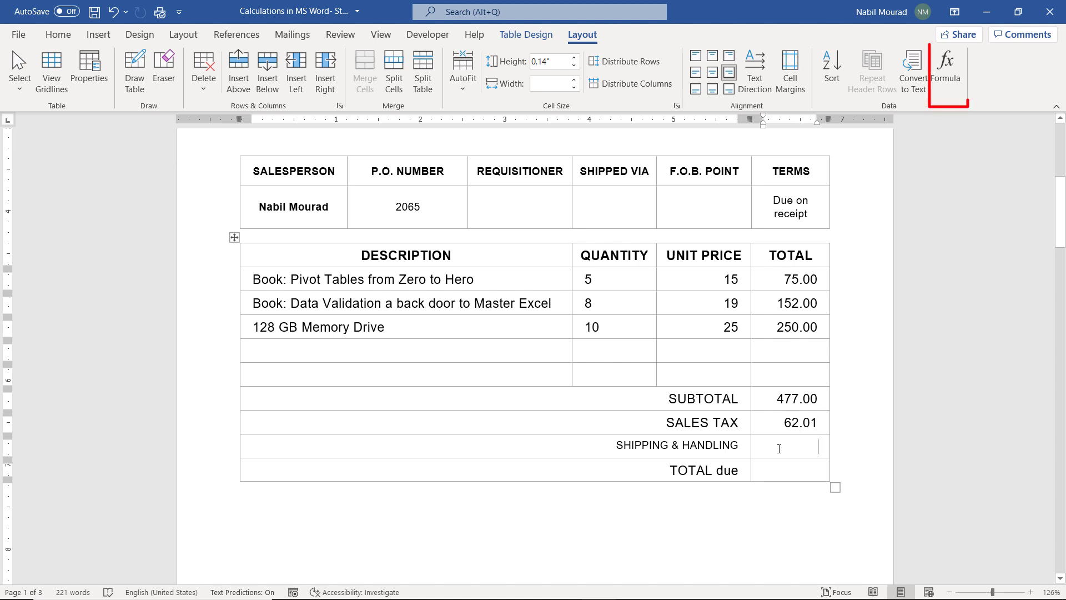
# - Calculate the SHIPPING & HANDLING cell with the formula =IF(R7C2<500,25,0) and the number format #,##0.00
pyautogui.click(945, 69)
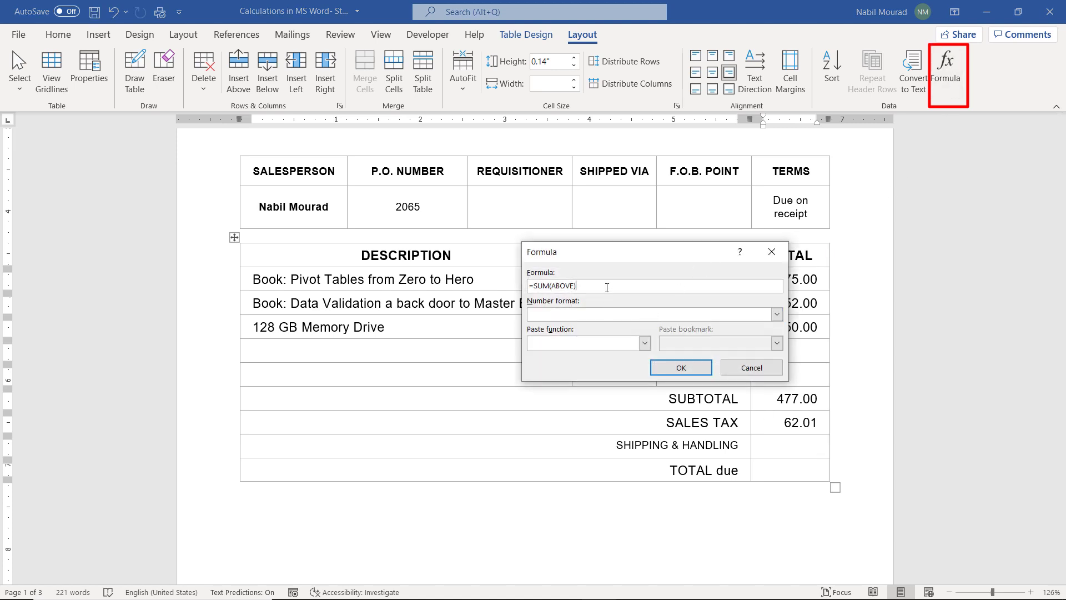
pyautogui.moveTo(608, 287); pyautogui.dragTo(396, 285)
pyautogui.press('Delete')
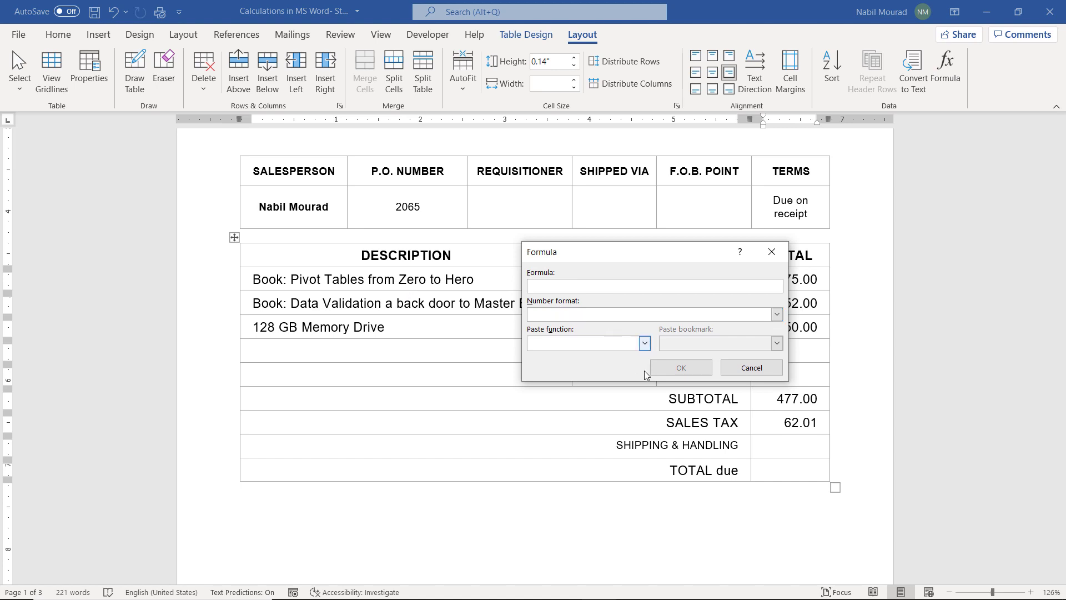
pyautogui.write('=')
pyautogui.click(645, 344)
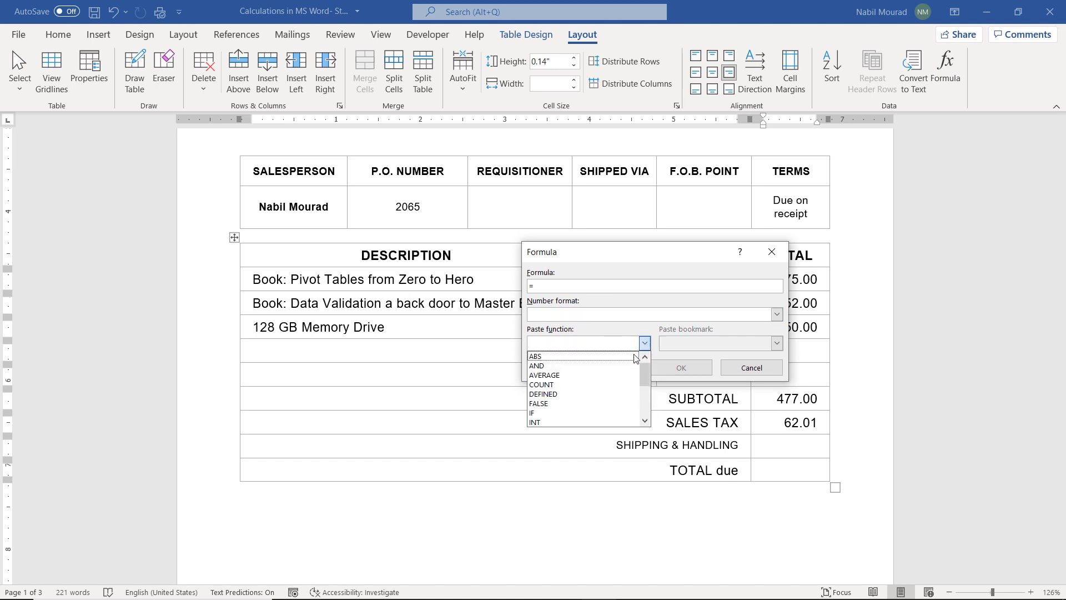
pyautogui.click(566, 413)
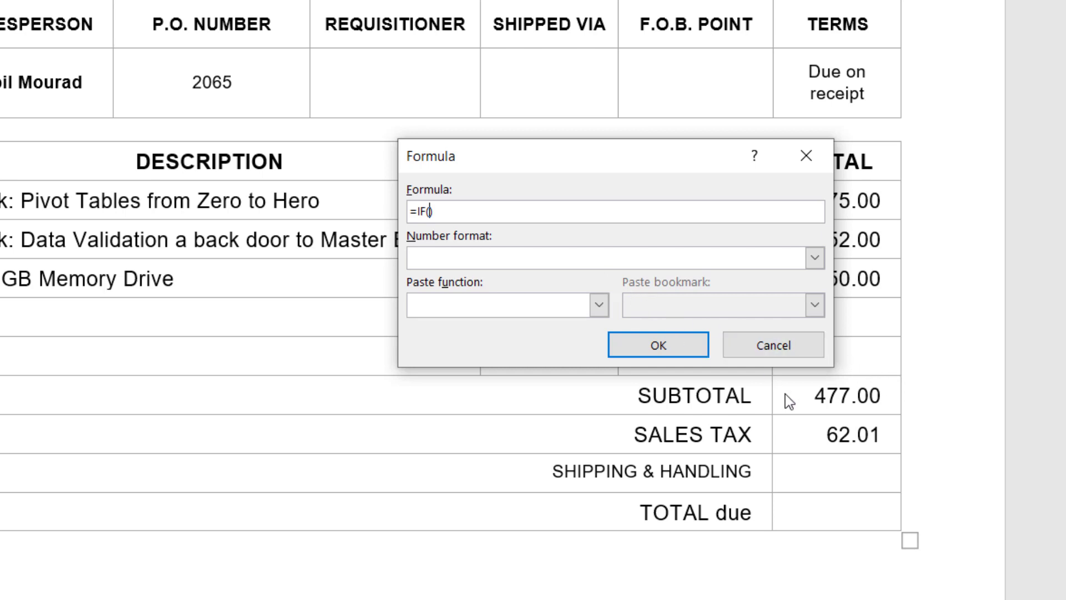
pyautogui.write('R7')
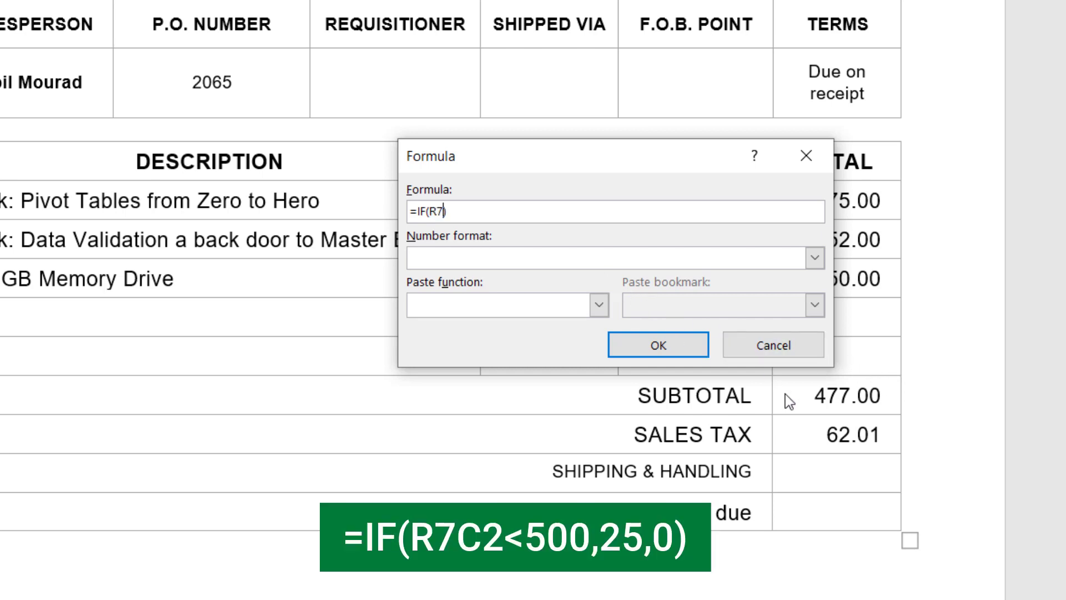
pyautogui.write('C2<500,25,0')
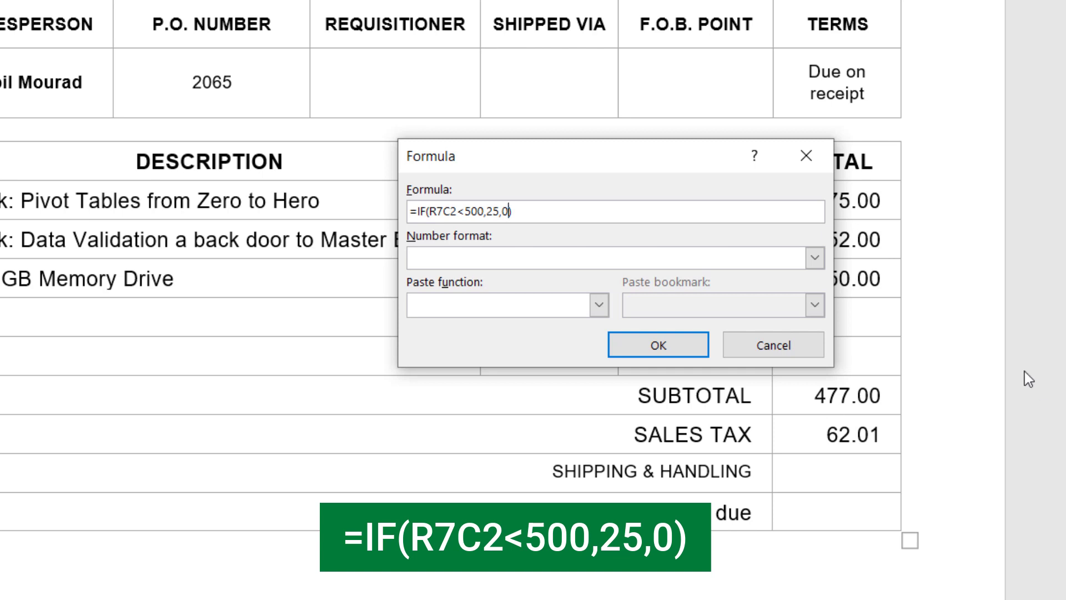
pyautogui.click(815, 258)
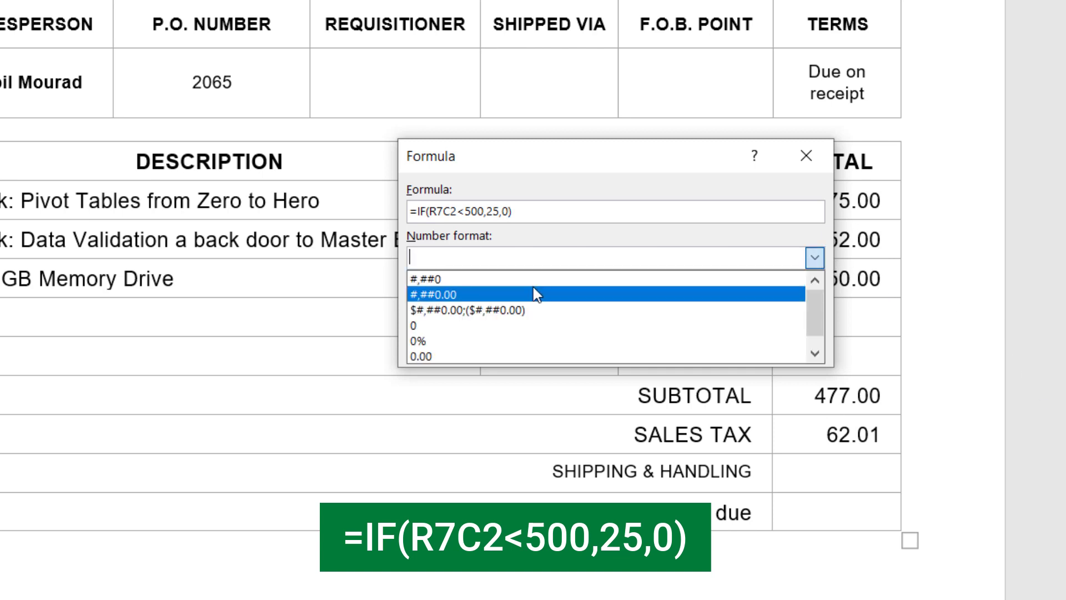
pyautogui.click(538, 294)
pyautogui.click(694, 352)
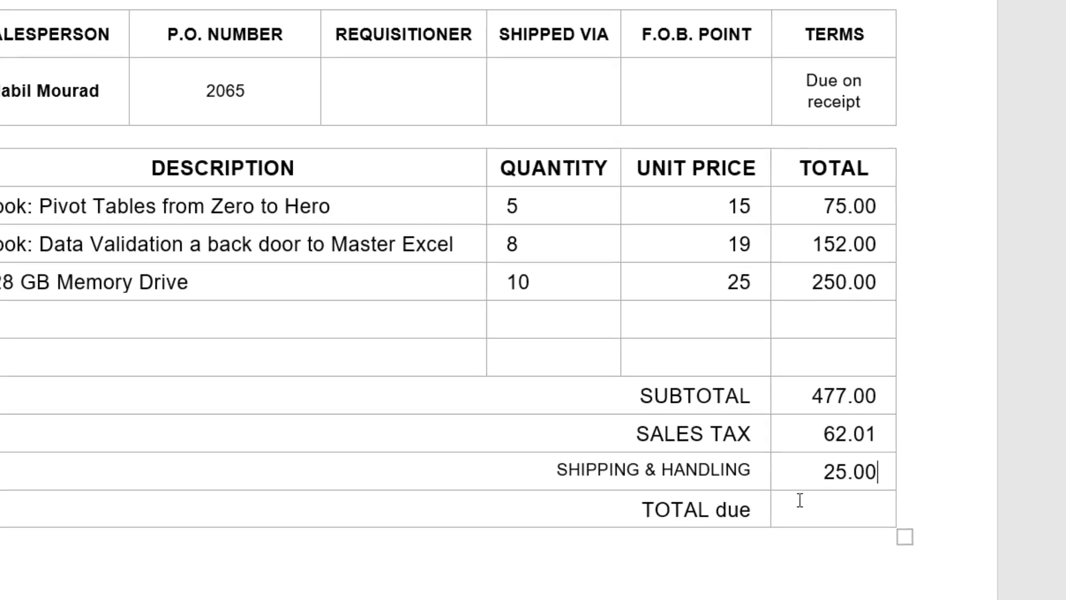
# - Calculate the TOTAL due cell with the formula =SUM(ABOVE) and the number format #,##0.00
pyautogui.click(831, 490)
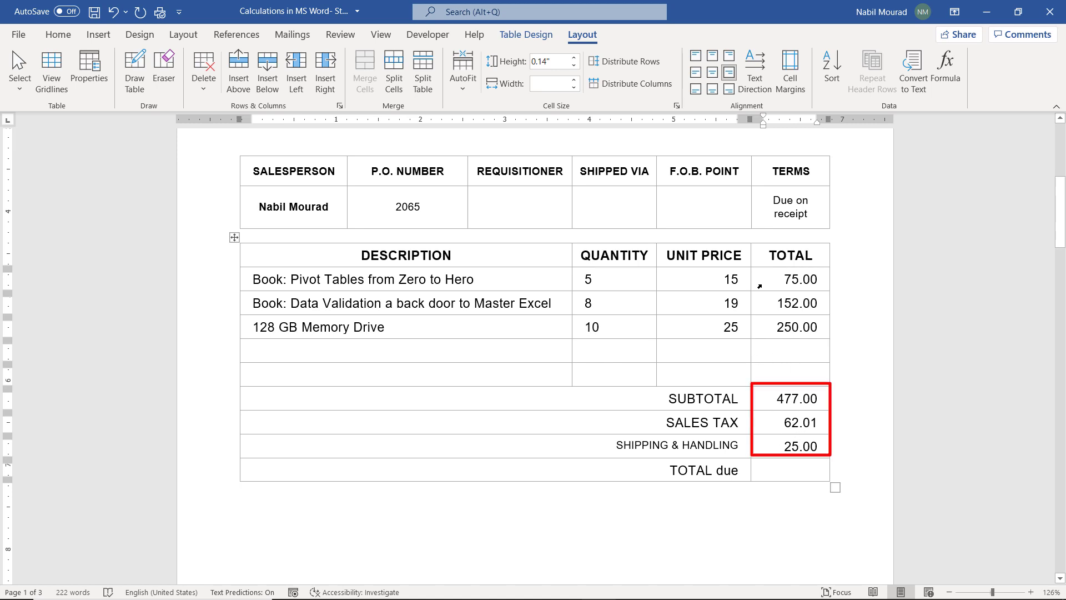
pyautogui.click(946, 69)
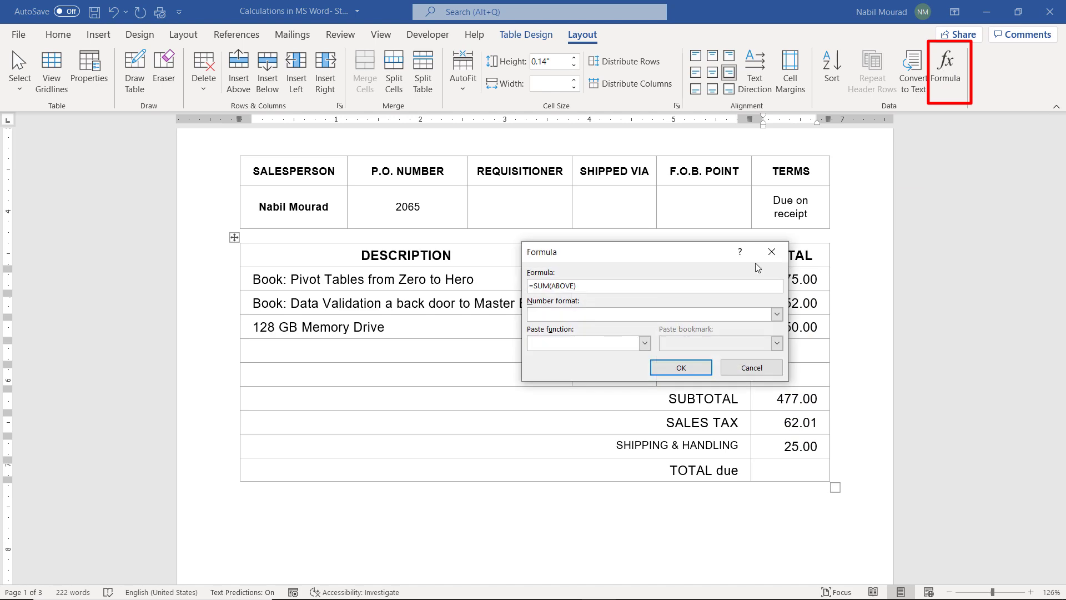
pyautogui.click(776, 315)
pyautogui.click(580, 337)
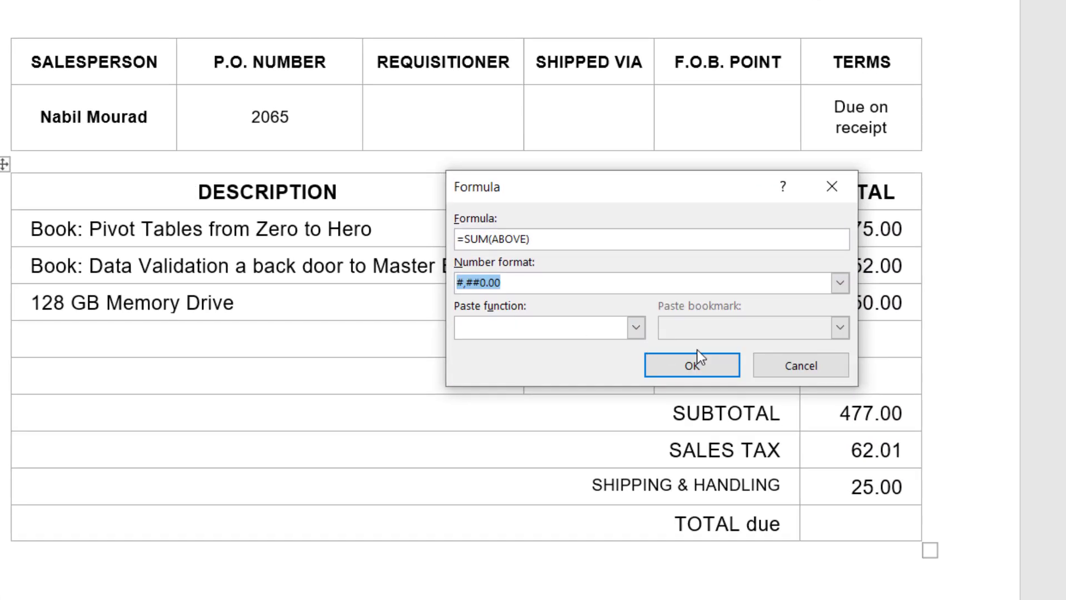
pyautogui.click(685, 369)
pyautogui.click(698, 368)
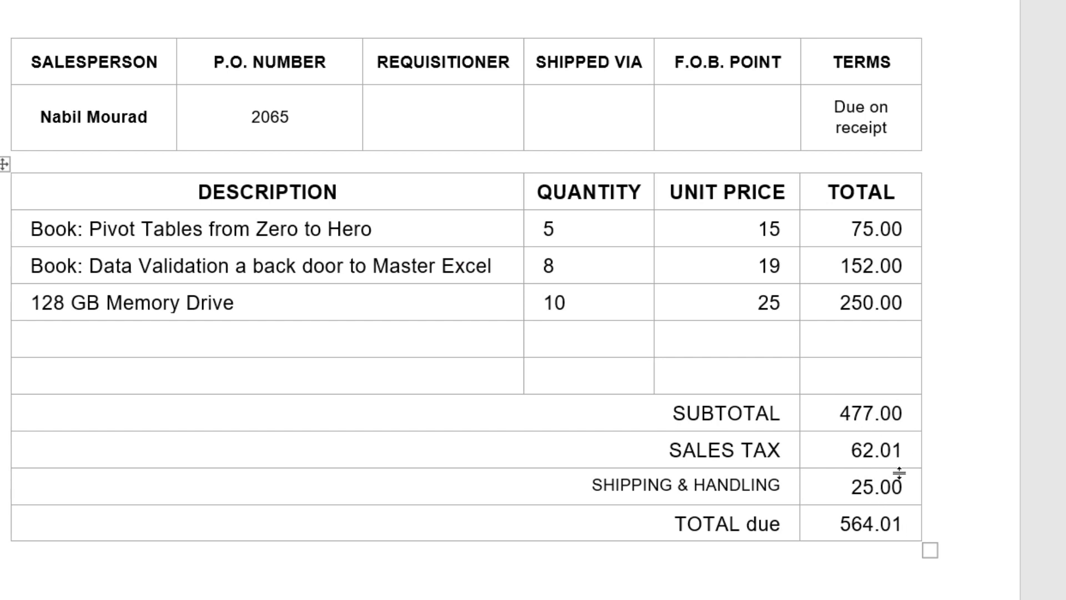
# - Set the 128 GB Memory Drive's quantity to 12 and update all formula fields in the invoice table
pyautogui.moveTo(562, 302); pyautogui.dragTo(536, 300)
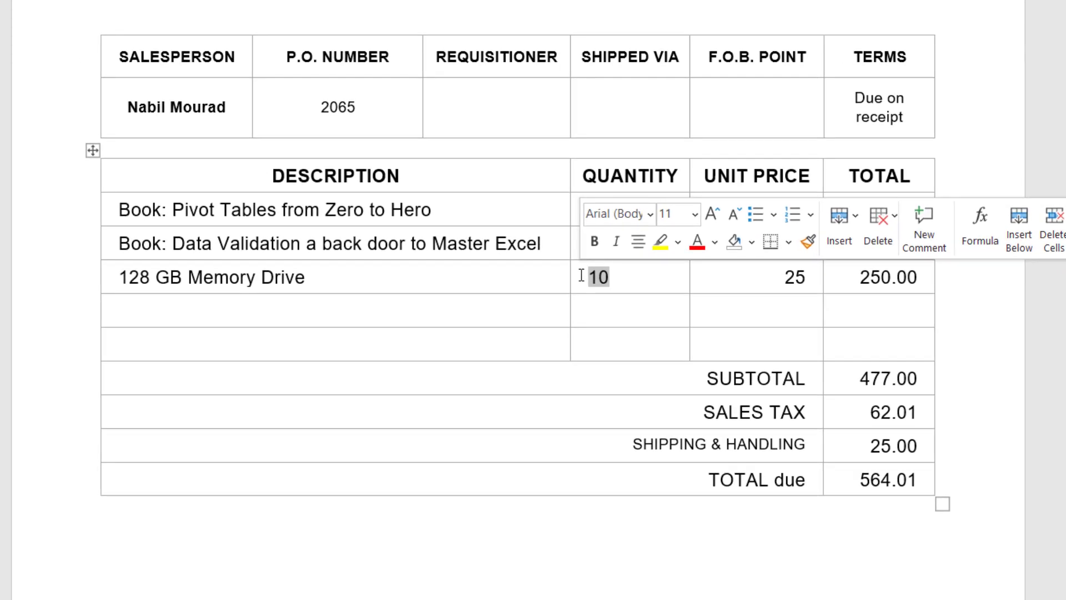
pyautogui.write('12')
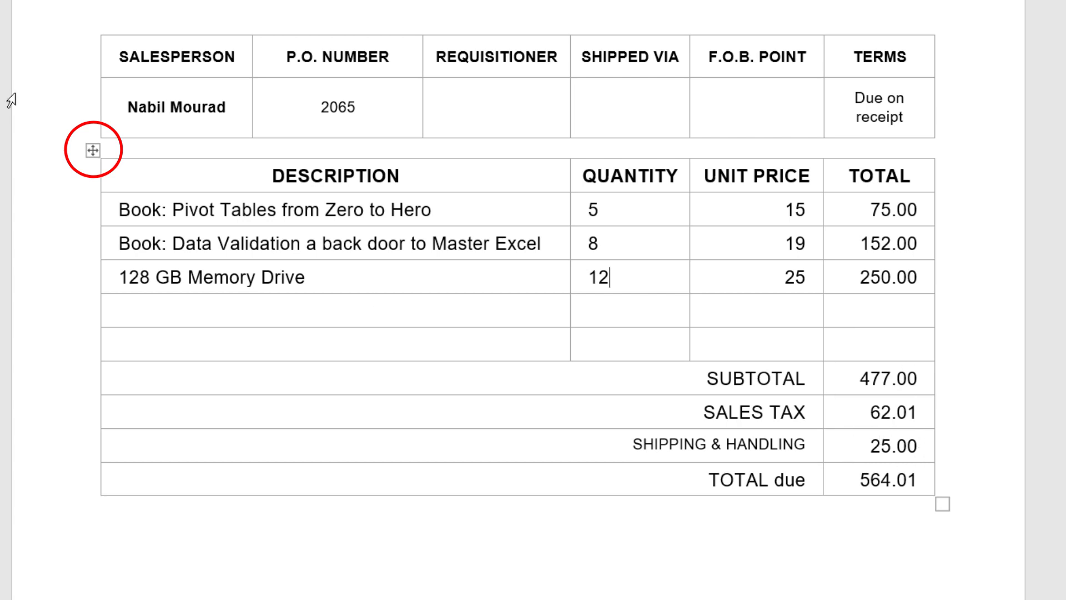
pyautogui.click(92, 151)
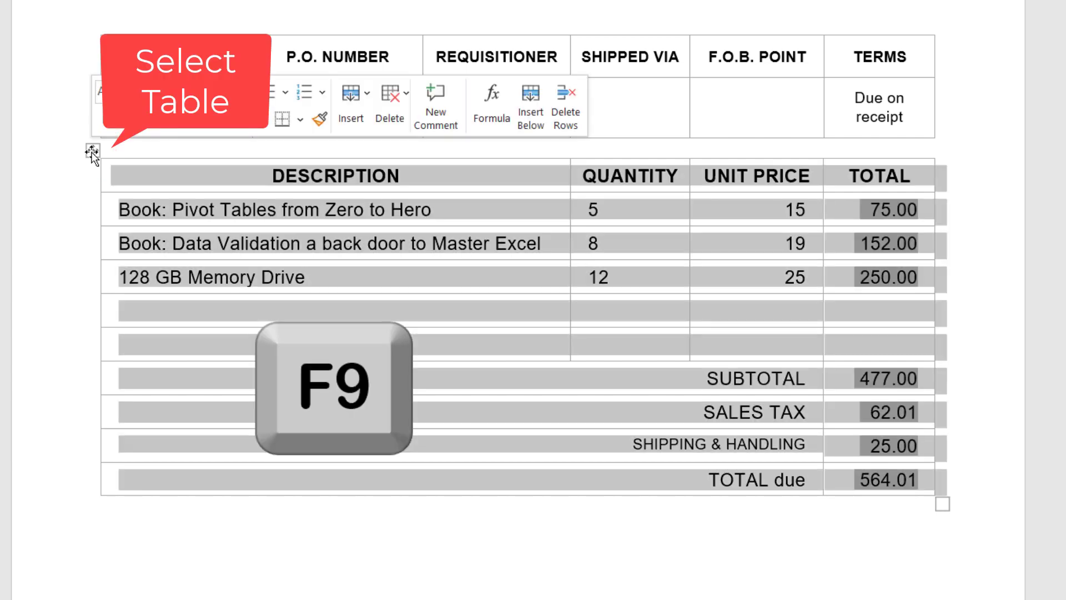
pyautogui.press('F9')
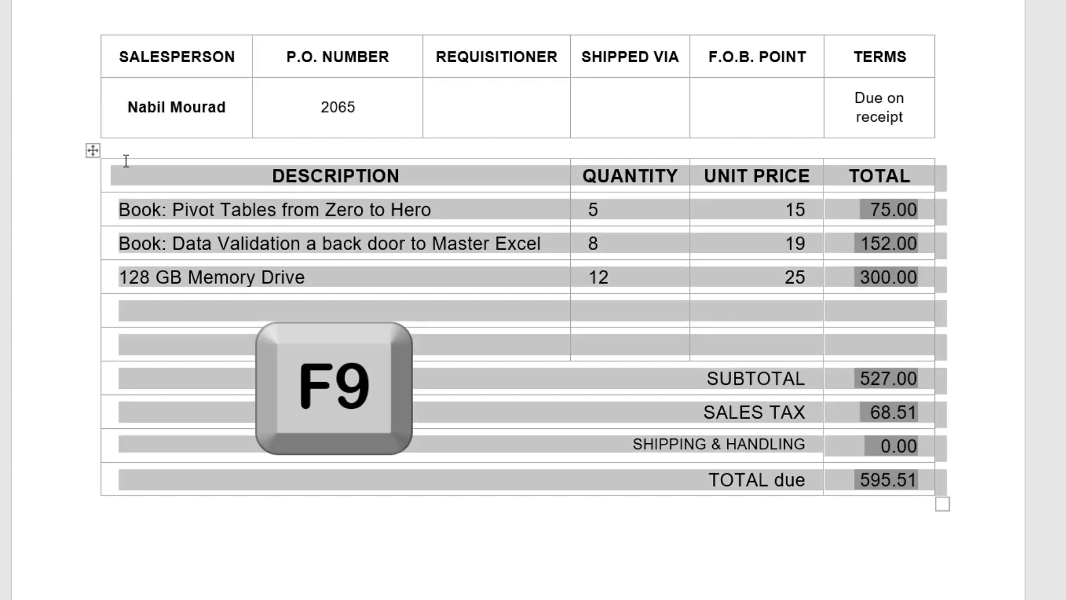
pyautogui.click(848, 423)
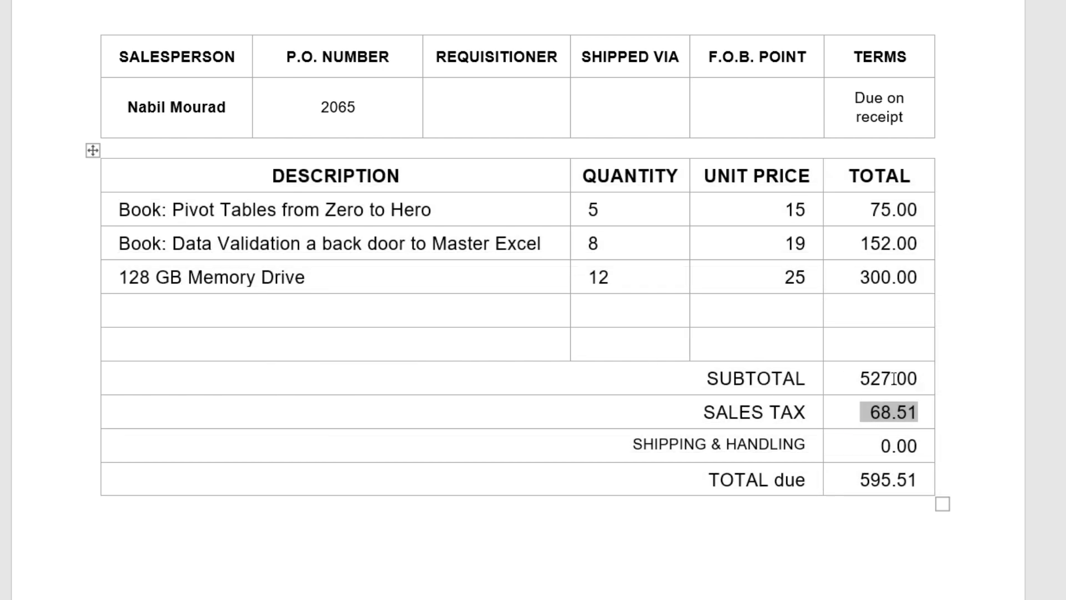
pyautogui.click(866, 447)
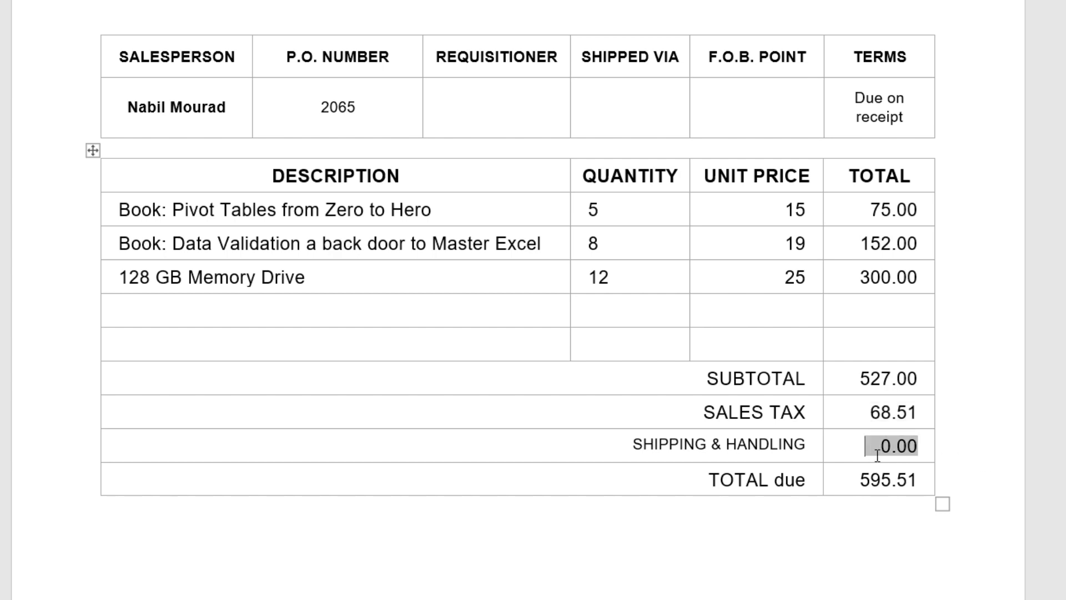
# - Bookmark the hourly rate value in the consulting services text as HourlyRate
pyautogui.scroll(-10, 816, 403)
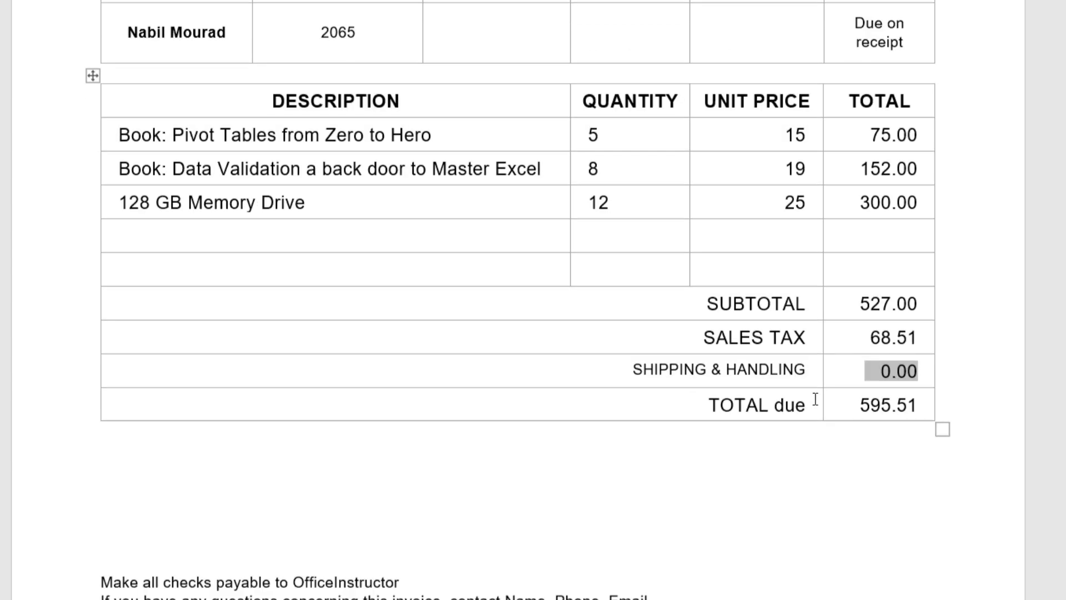
pyautogui.scroll(-5, 817, 405)
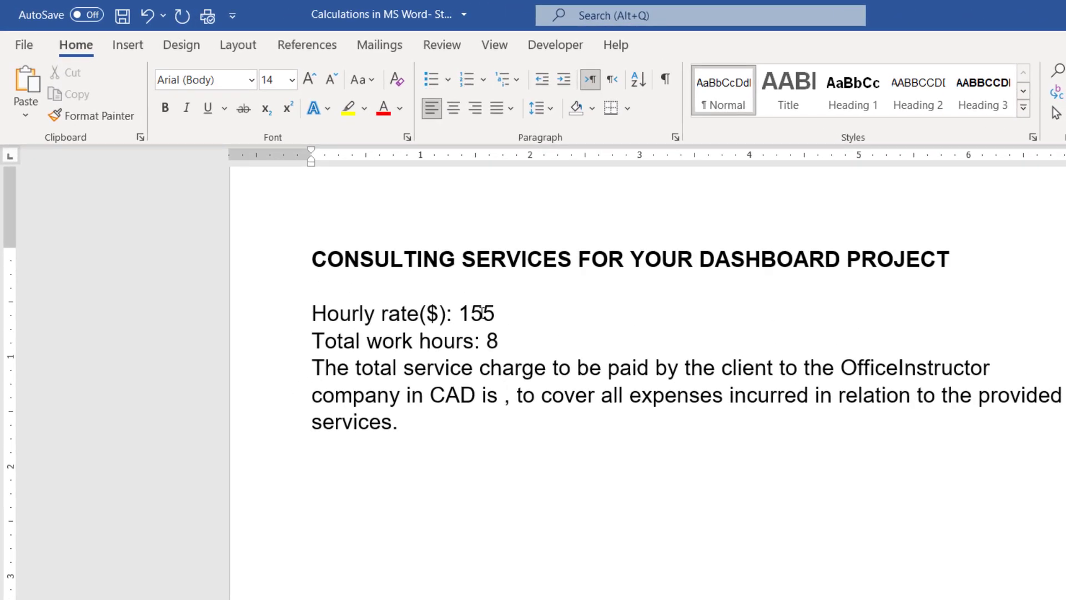
pyautogui.doubleClick(483, 313)
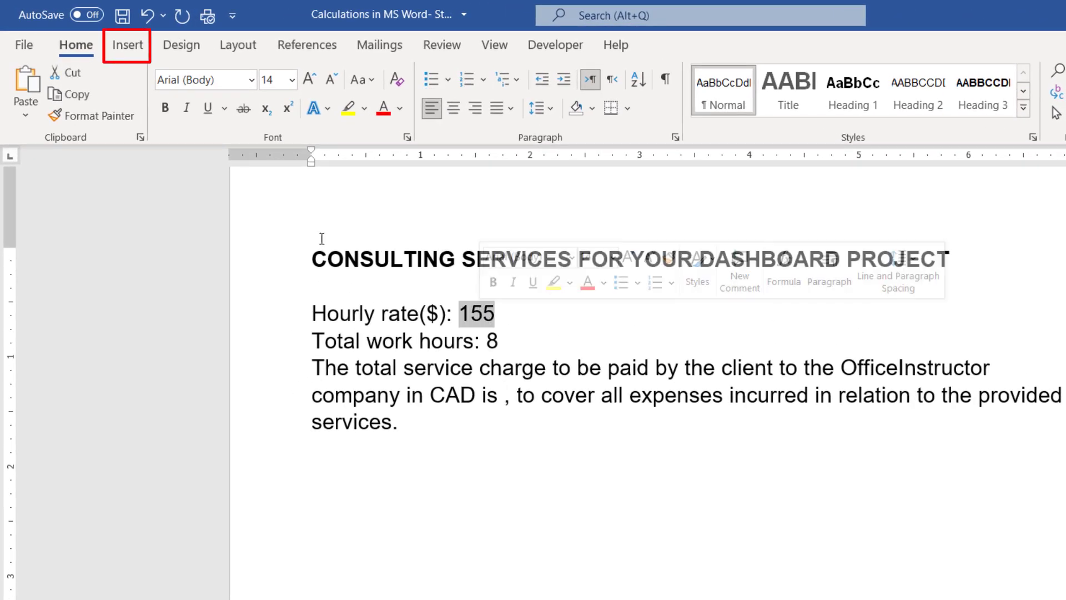
pyautogui.click(124, 46)
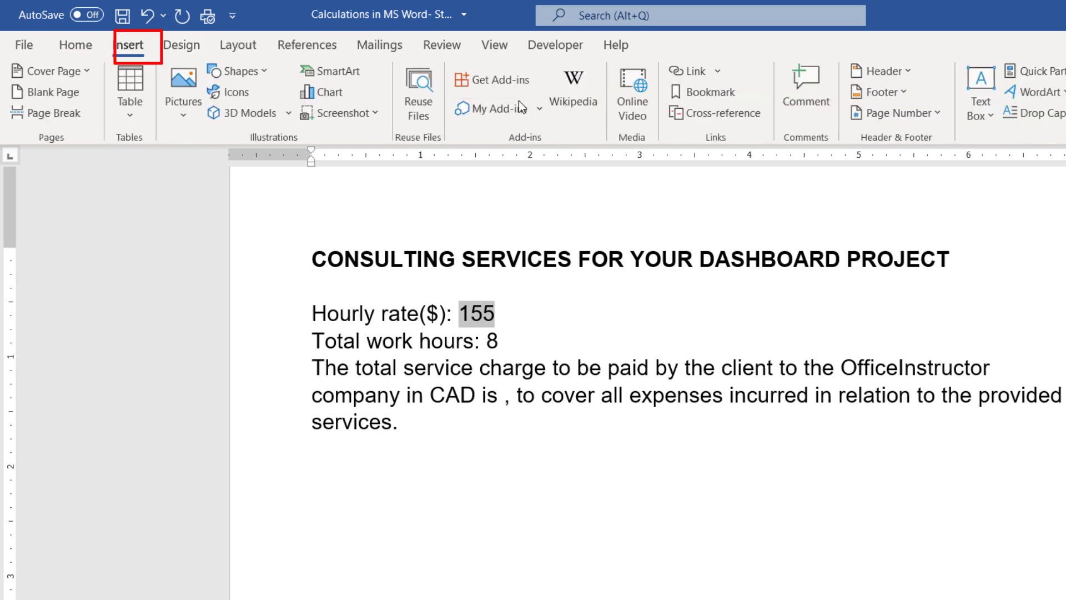
pyautogui.click(711, 93)
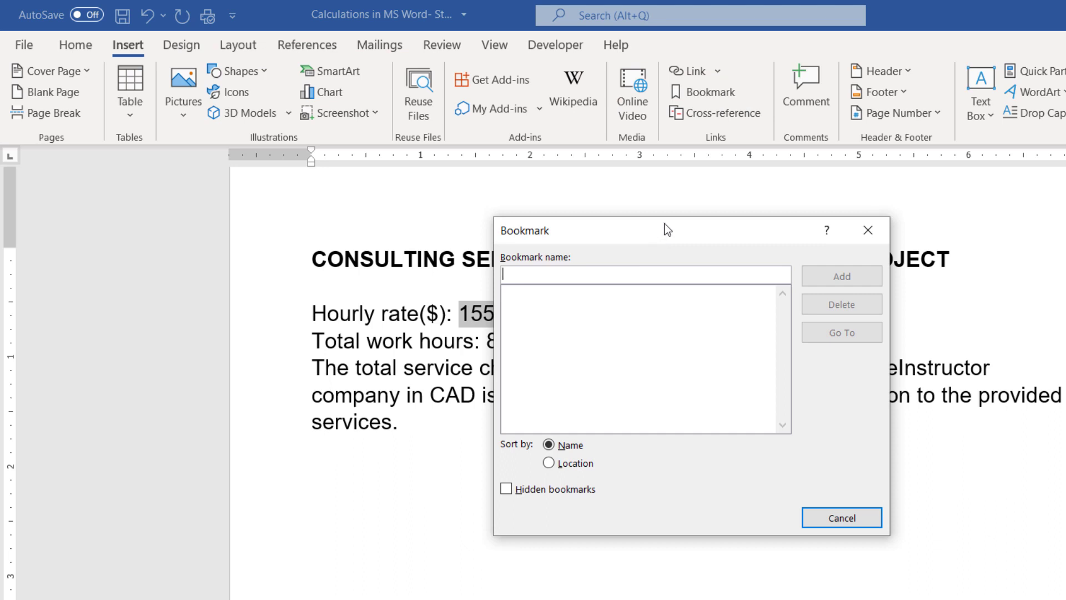
pyautogui.write('HourlyRate')
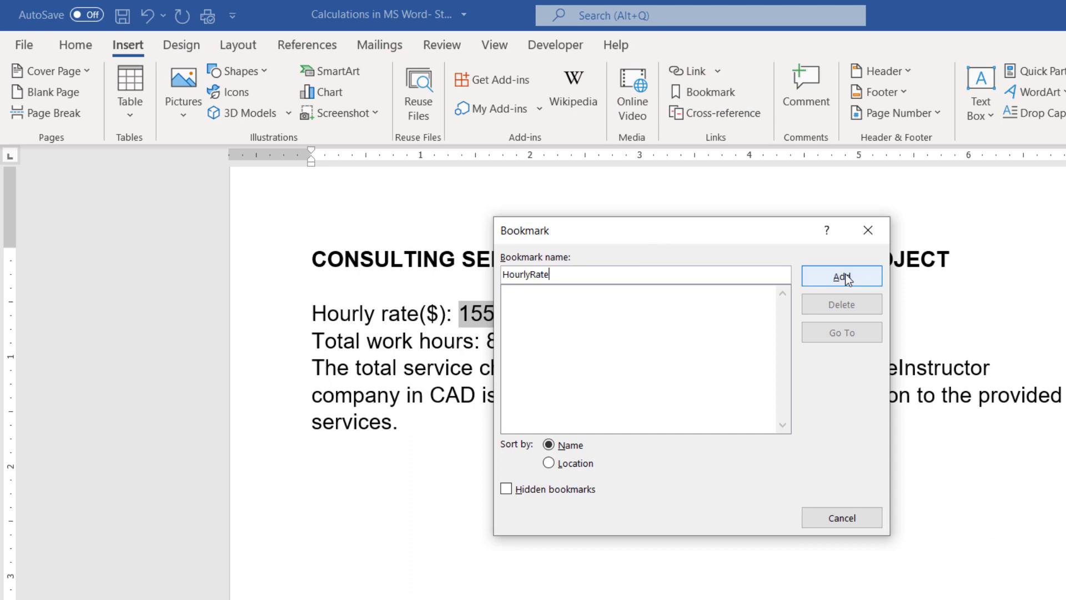
pyautogui.click(845, 274)
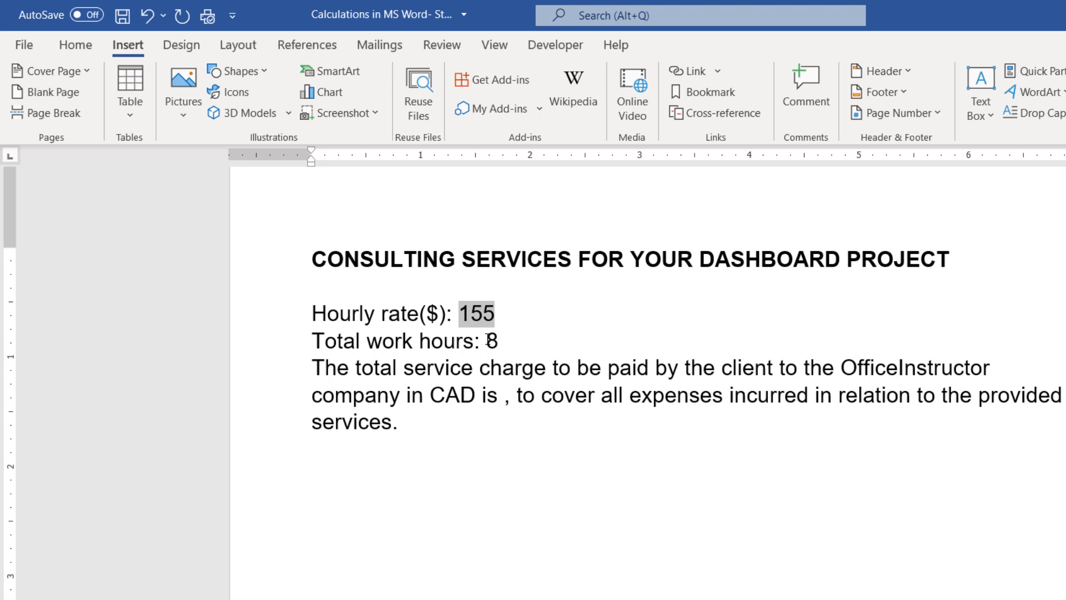
# - Bookmark the total work hours value in the consulting services text as WorkedHours
pyautogui.moveTo(485, 339); pyautogui.dragTo(499, 340)
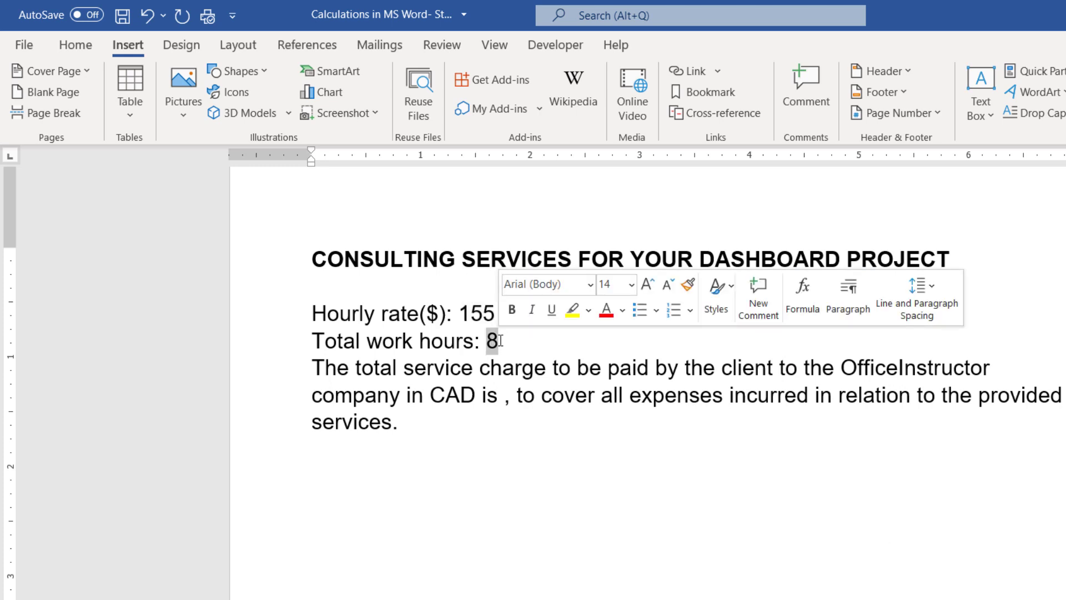
pyautogui.click(710, 95)
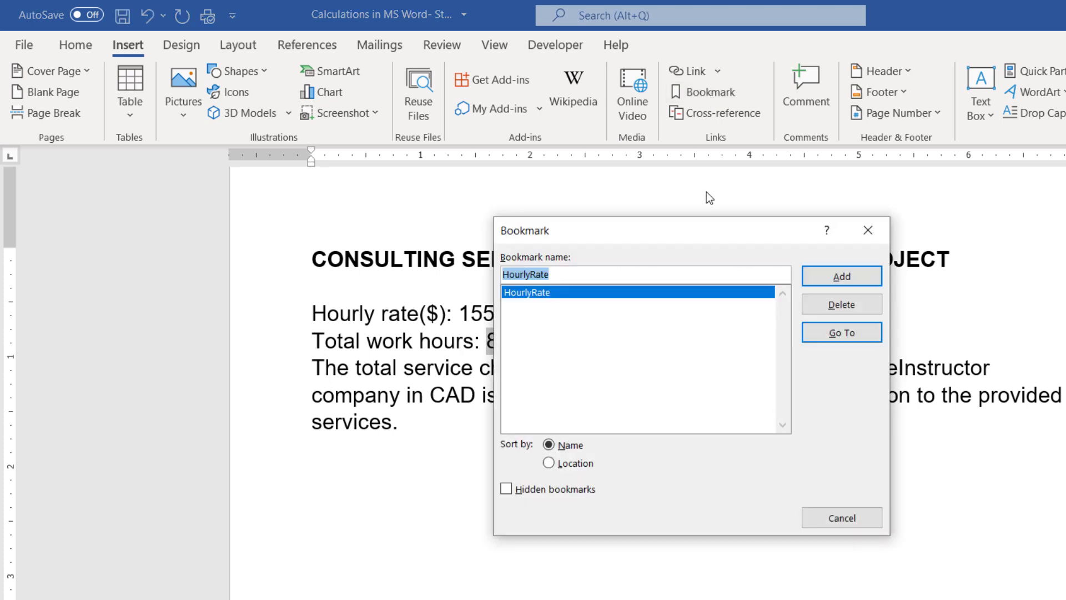
pyautogui.write('WorkedHours')
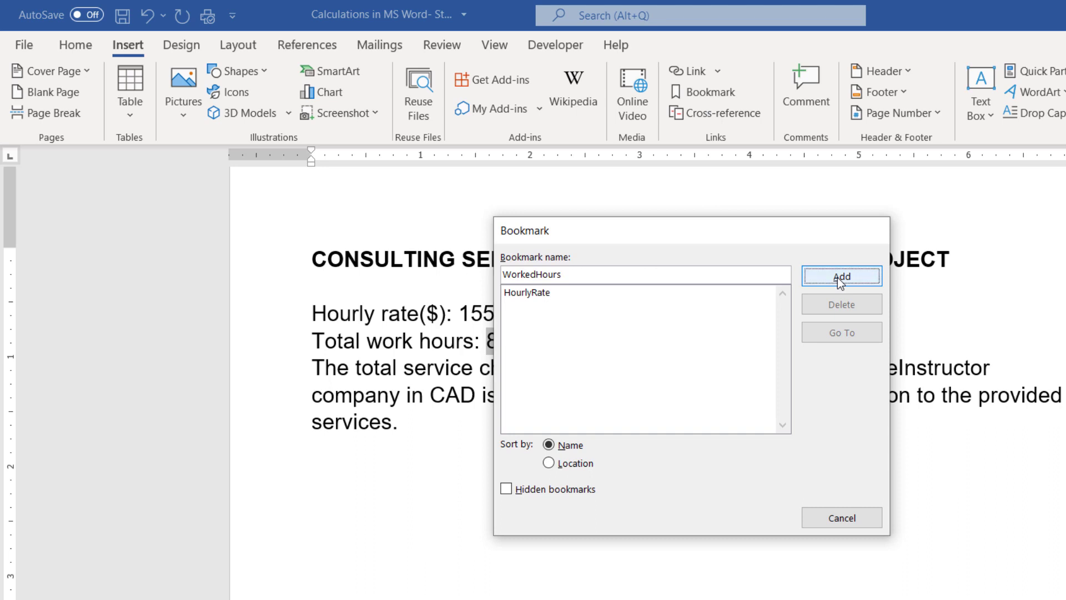
pyautogui.click(837, 277)
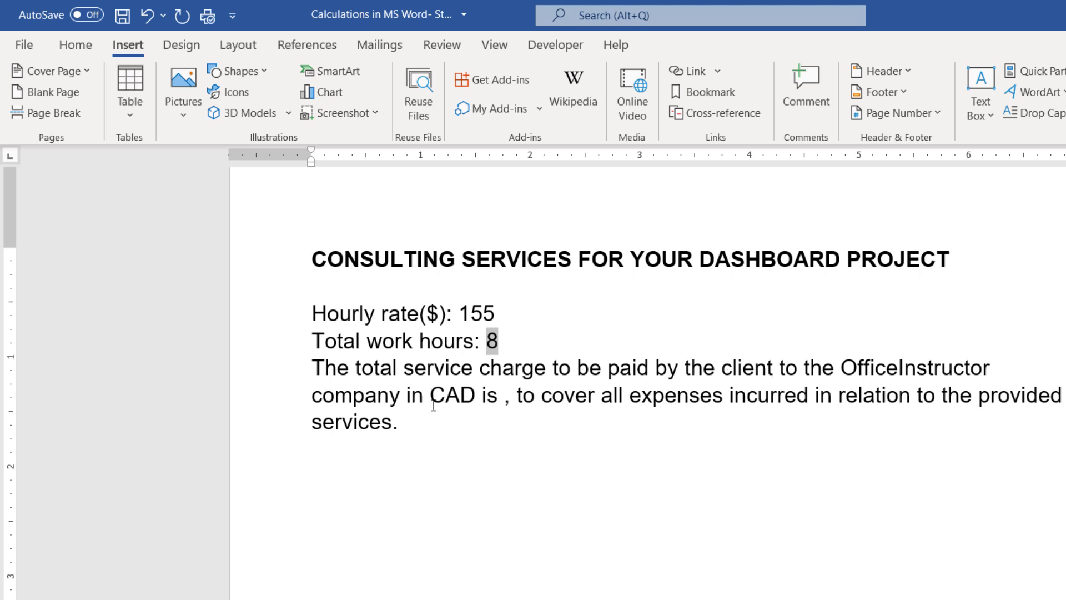
# - Insert a field with the formula =Product(HourlyRate,WorkedHours) before the comma after "in CAD is" and calculate its result
pyautogui.click(505, 396)
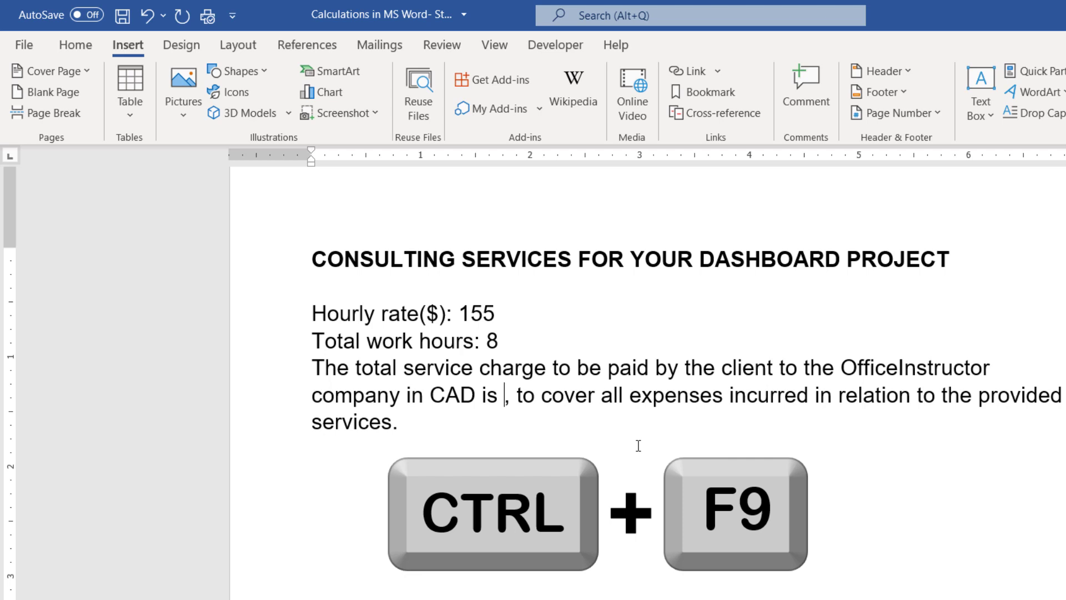
pyautogui.hotkey('ctrl', 'F9')
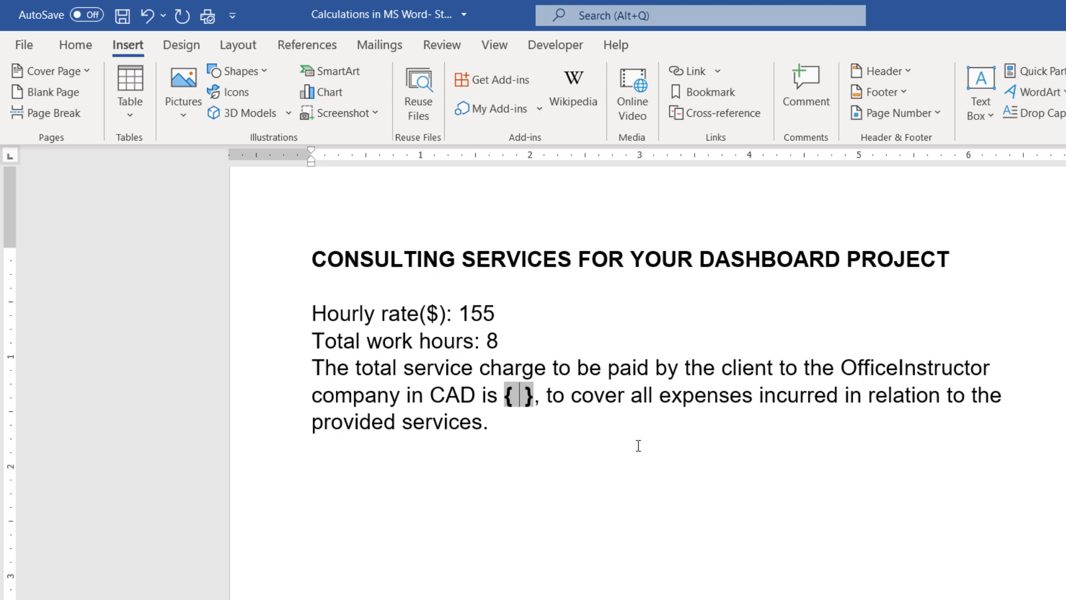
pyautogui.write('=Product(')
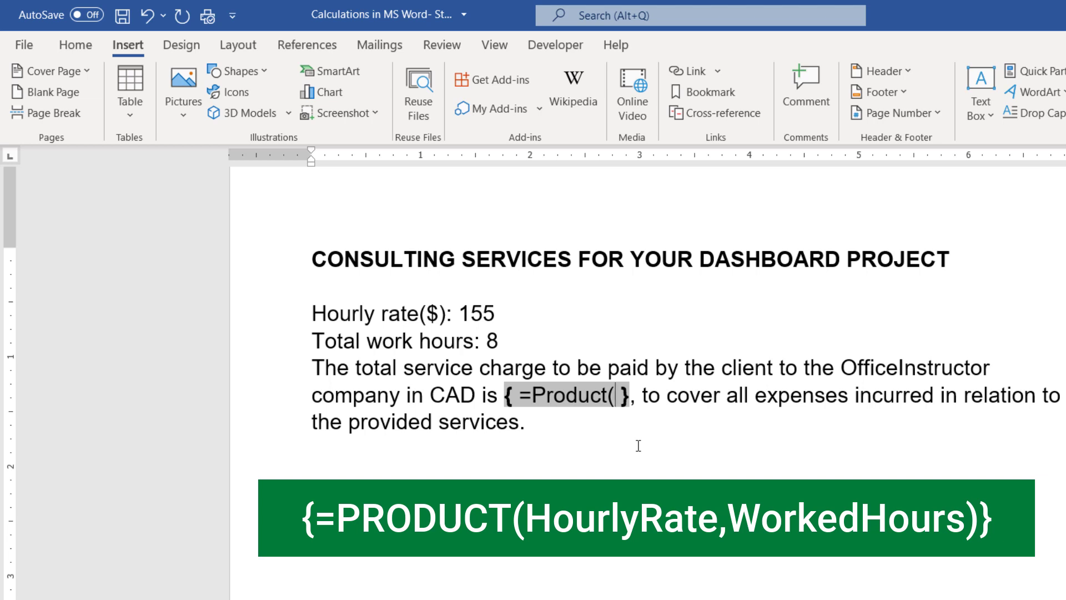
pyautogui.write('HourlyRate')
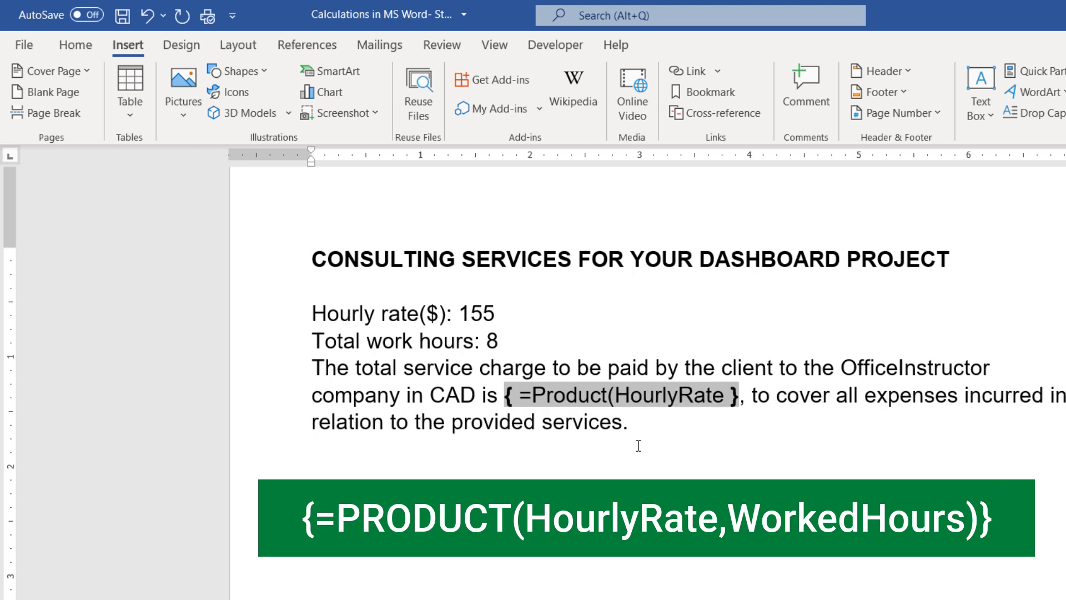
pyautogui.write(',')
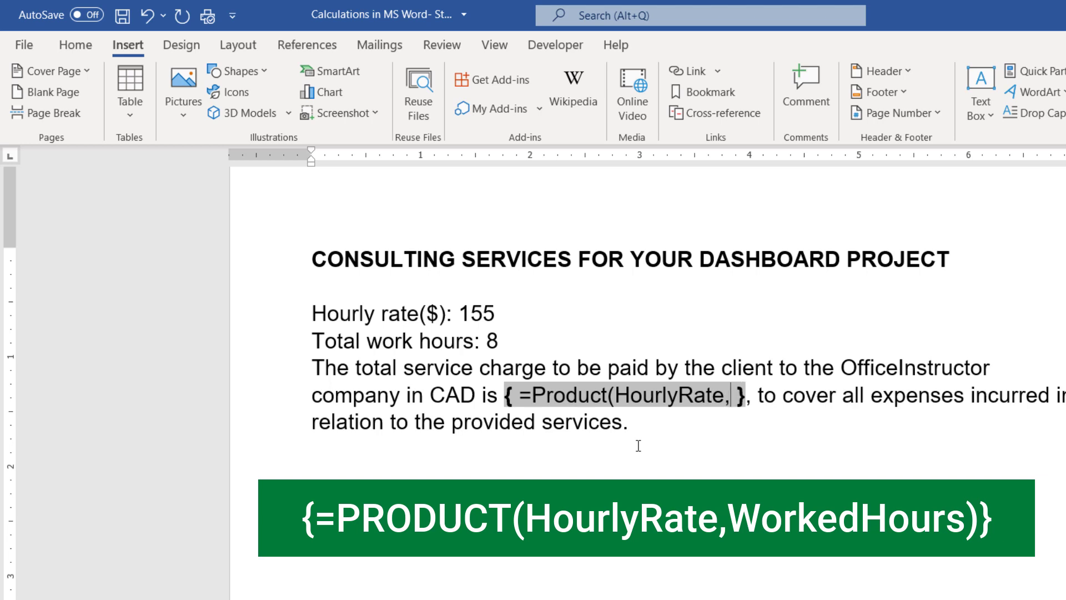
pyautogui.write('WorkedHours')
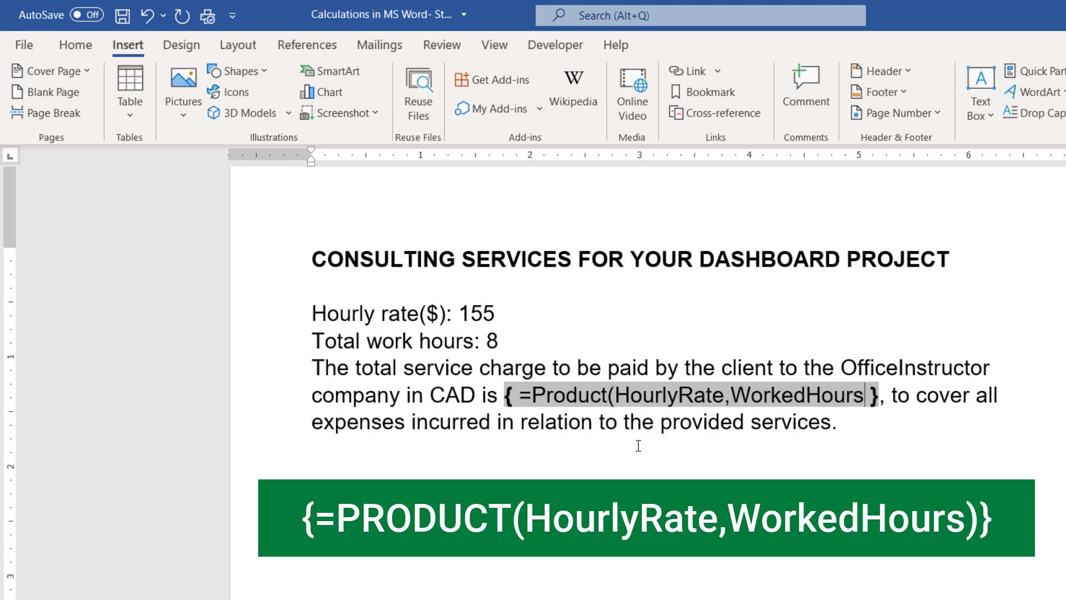
pyautogui.write(')')
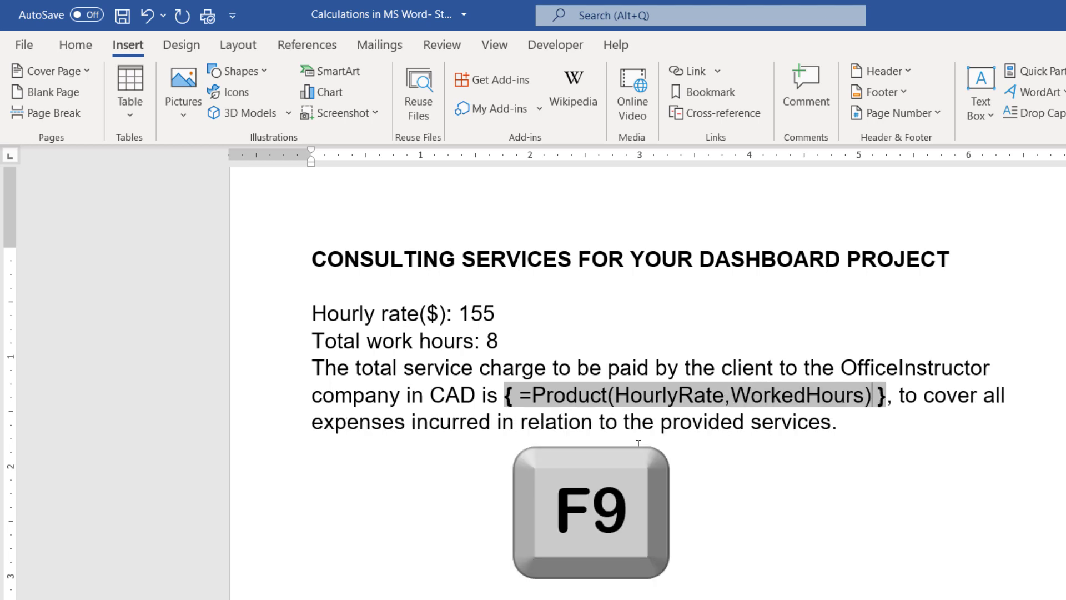
pyautogui.press('F9')
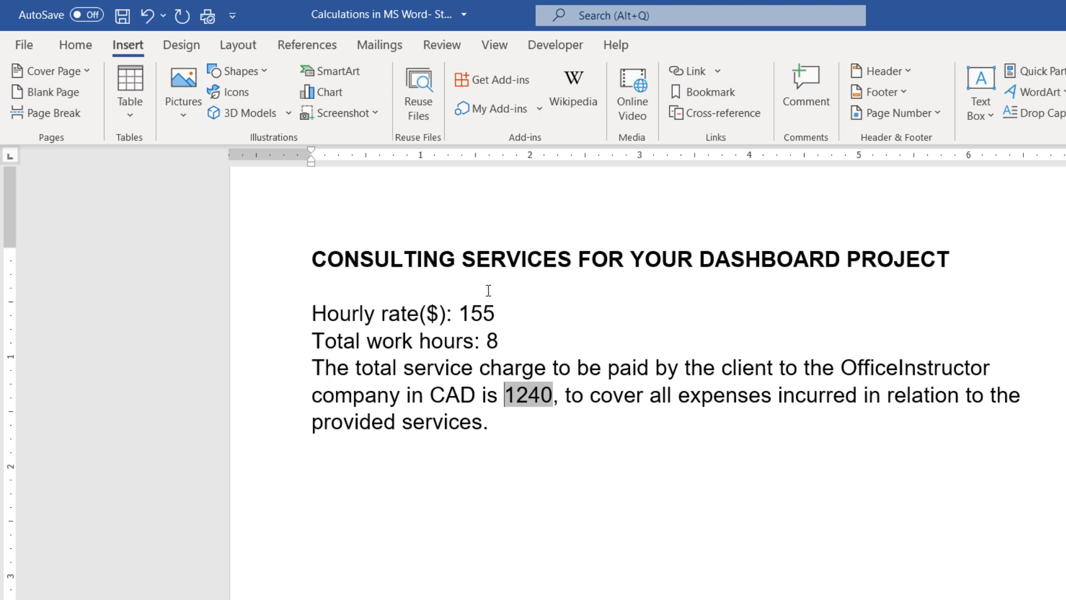
# - Set the hourly rate in the consulting services text to 215 and update the total service charge field
pyautogui.click(483, 312)
pyautogui.doubleClick(483, 312)
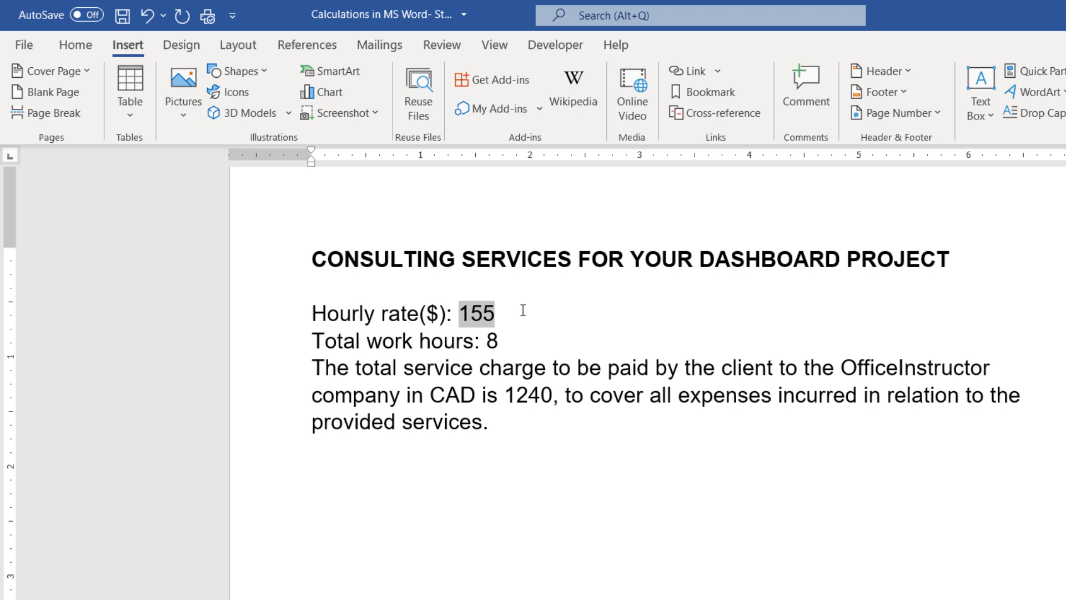
pyautogui.write('215')
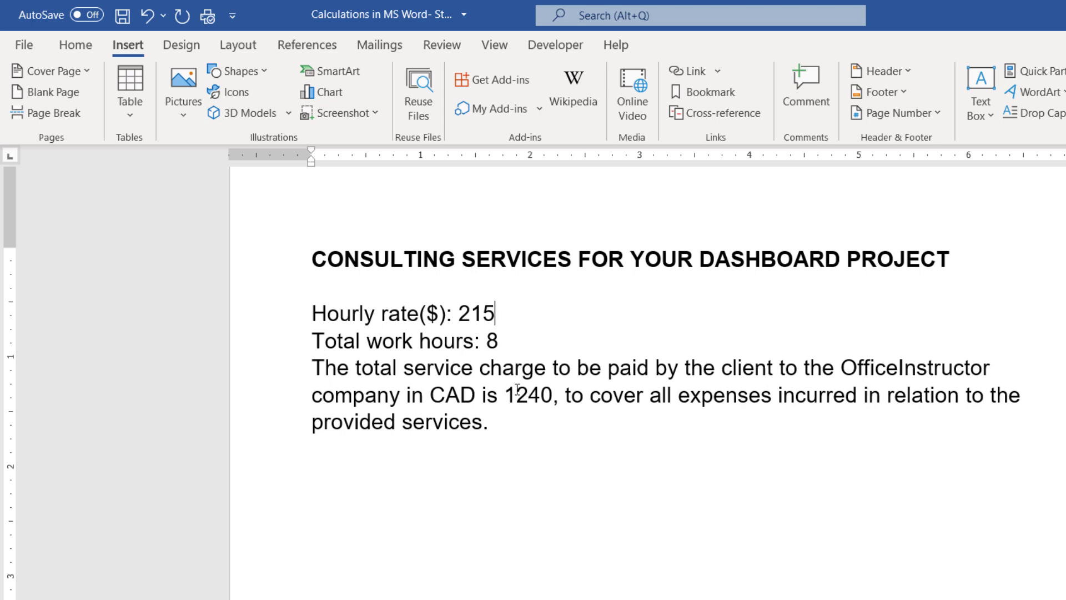
pyautogui.doubleClick(538, 396)
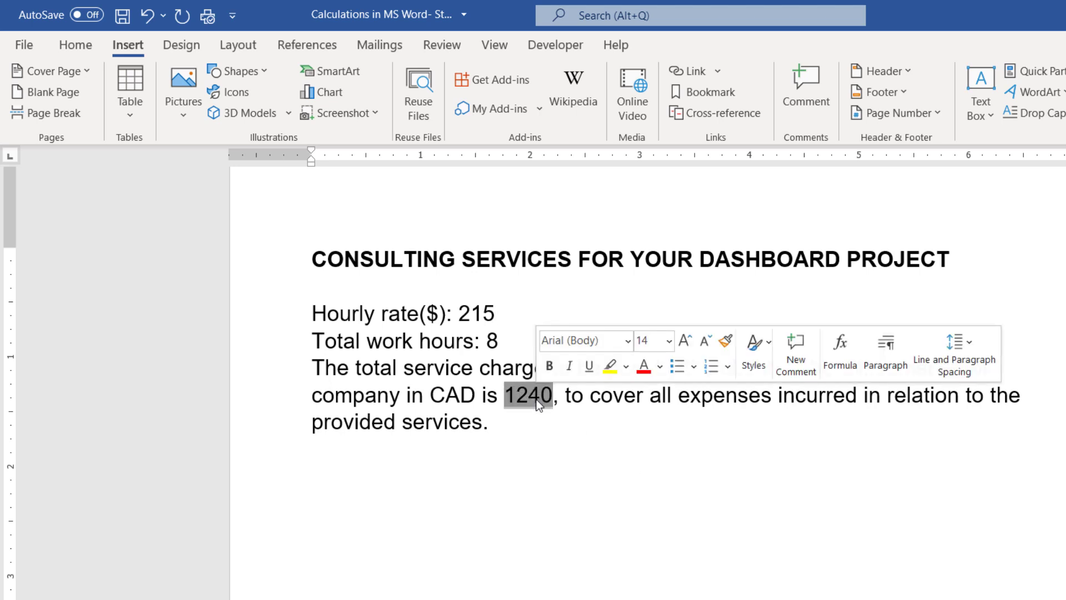
pyautogui.press('F9')
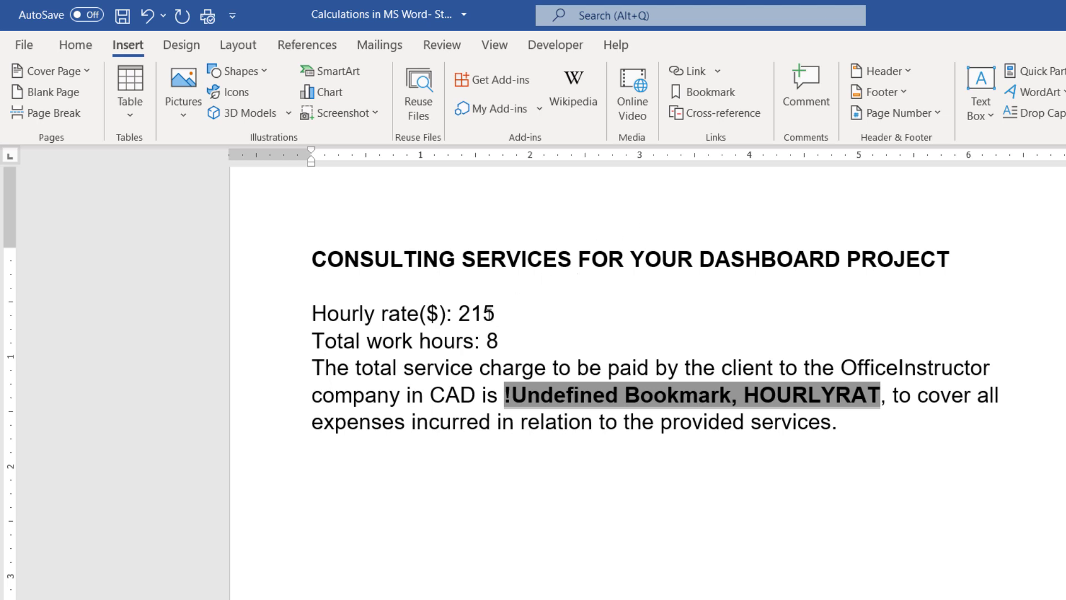
# - Bookmark the hourly rate value again as HourlyRate and update the total service charge field
pyautogui.doubleClick(489, 313)
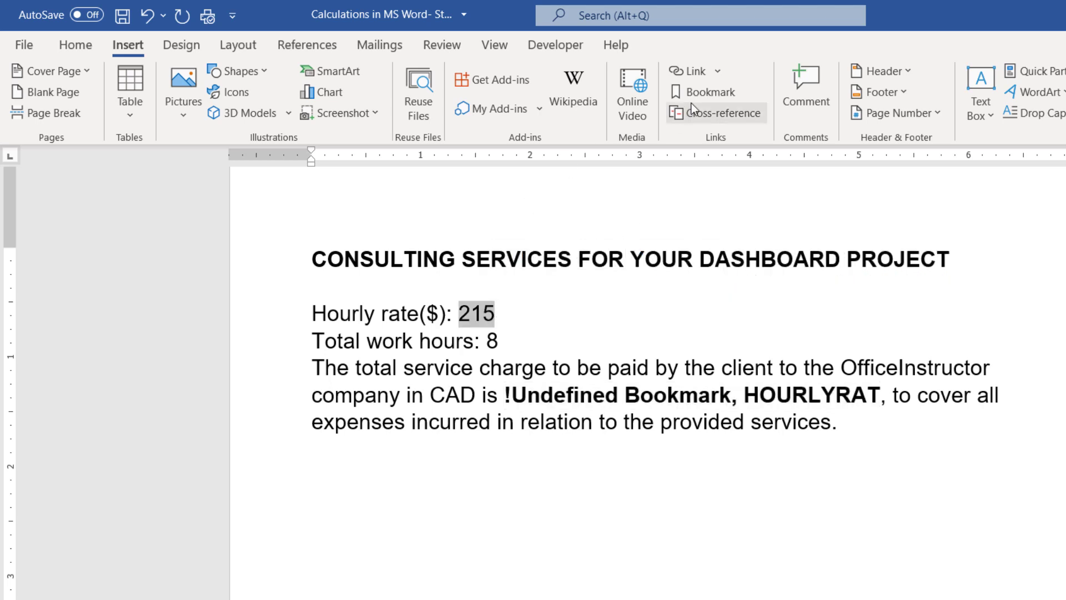
pyautogui.click(707, 93)
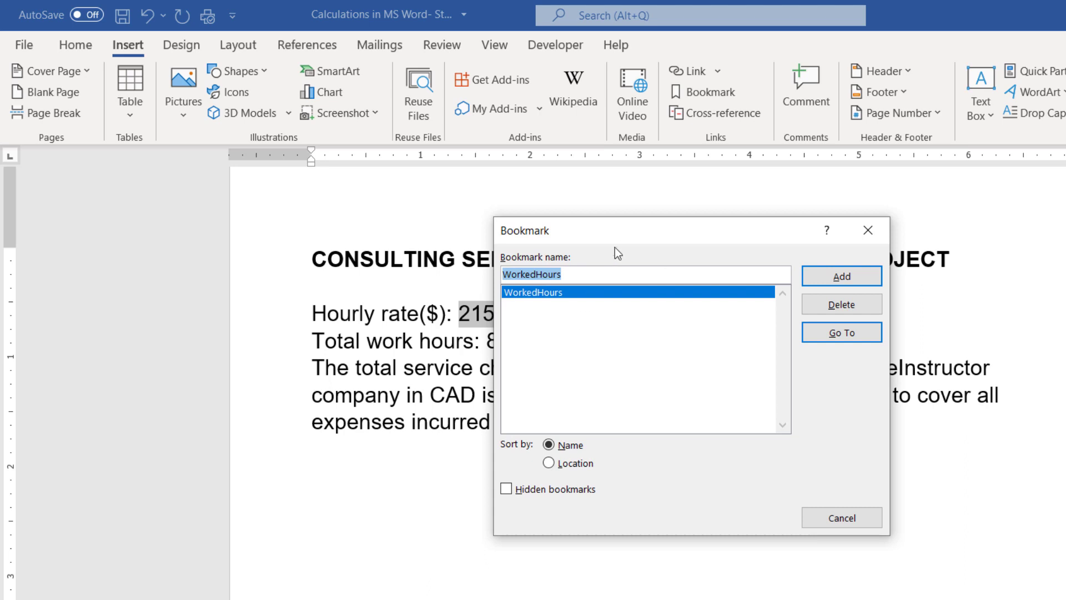
pyautogui.moveTo(629, 232); pyautogui.dragTo(725, 232)
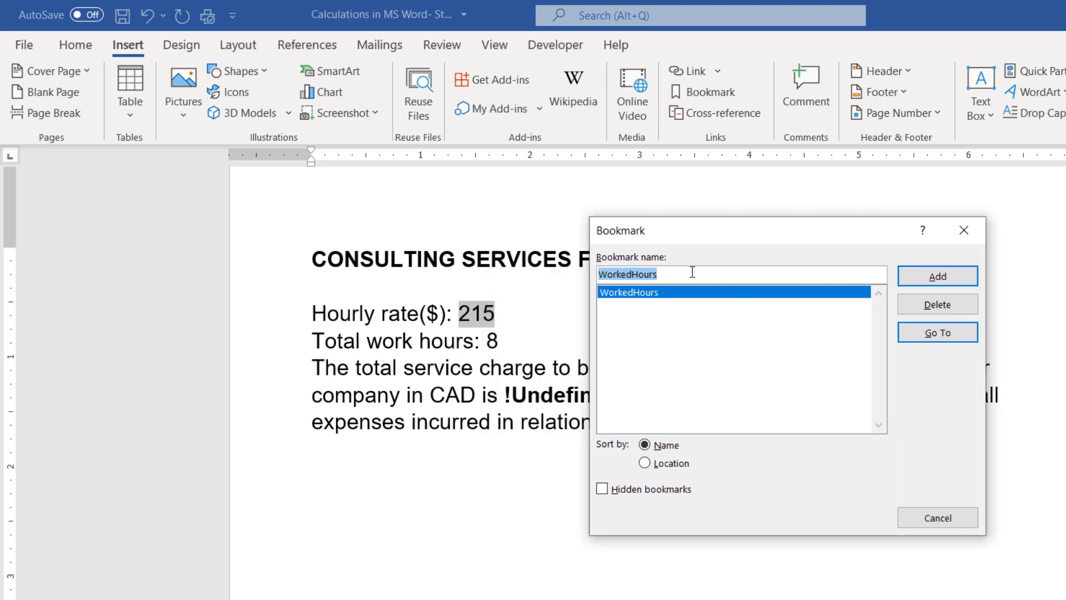
pyautogui.write('HourlyRate')
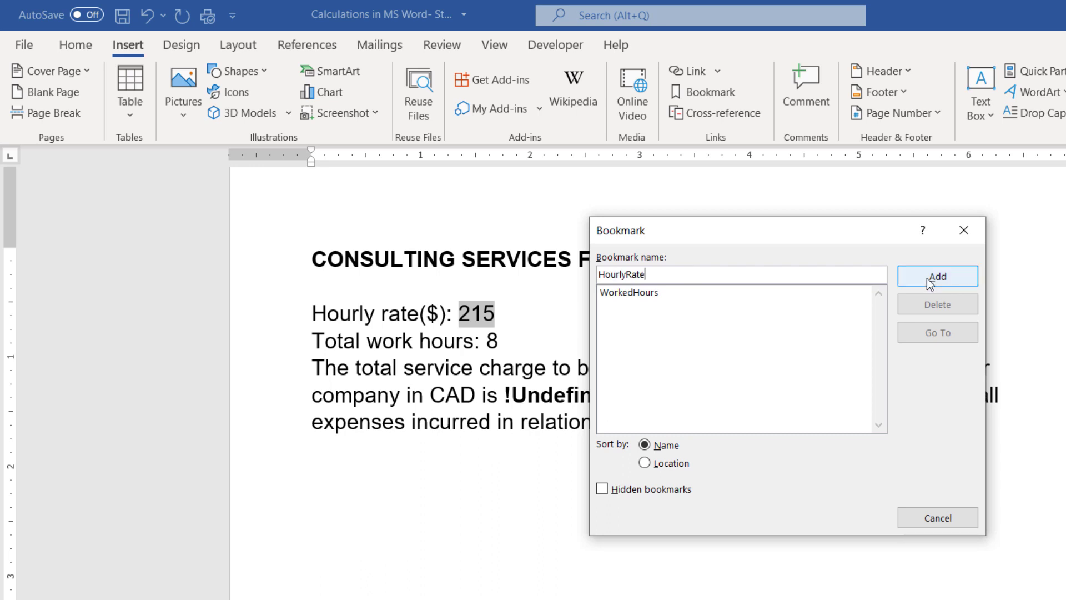
pyautogui.click(927, 278)
pyautogui.click(594, 397)
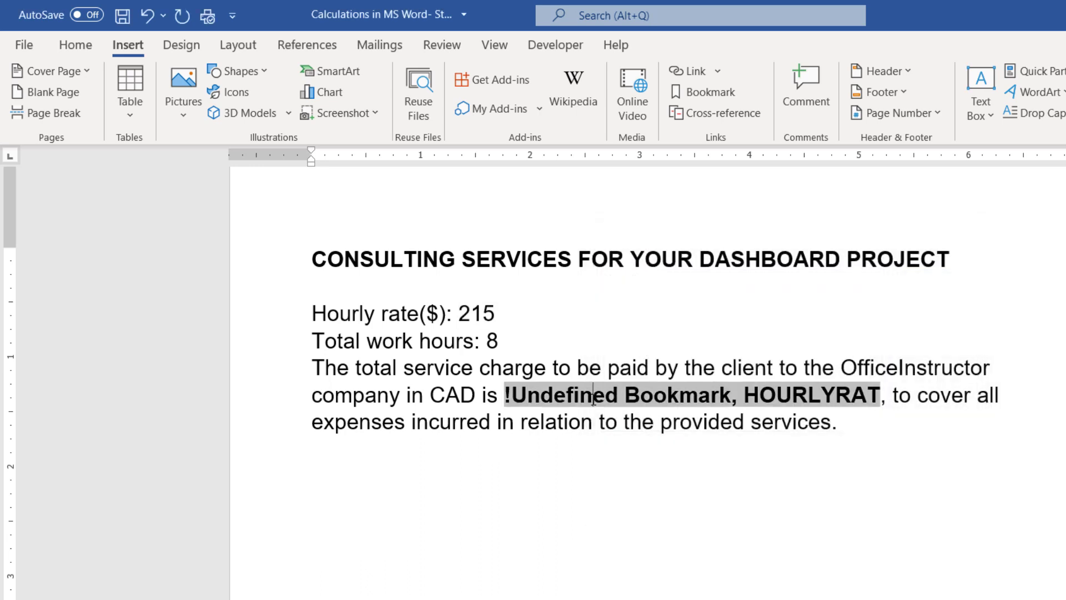
pyautogui.press('F9')
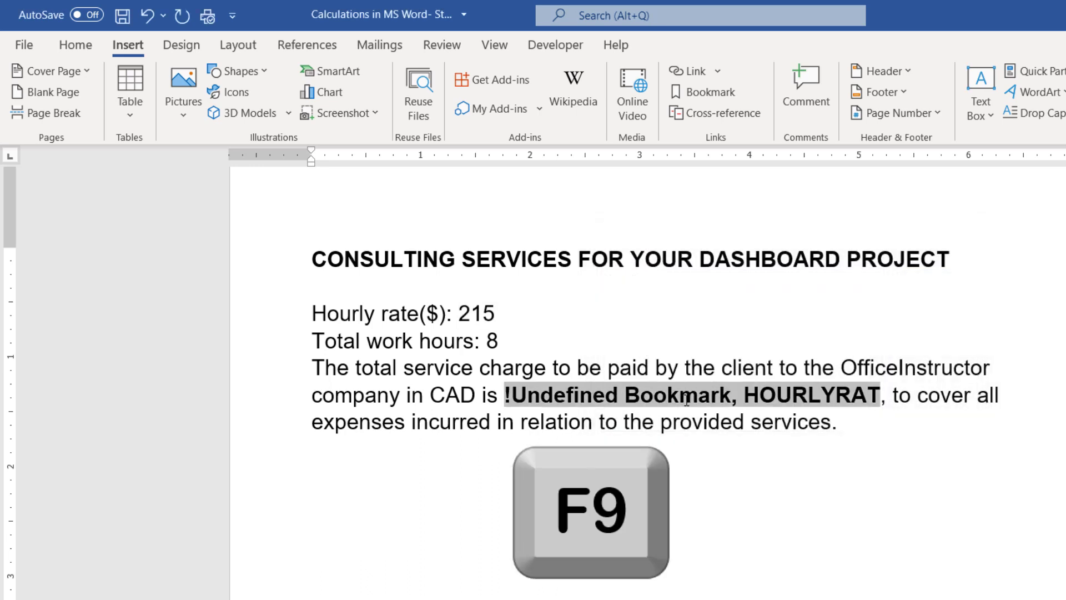
pyautogui.press('F9')
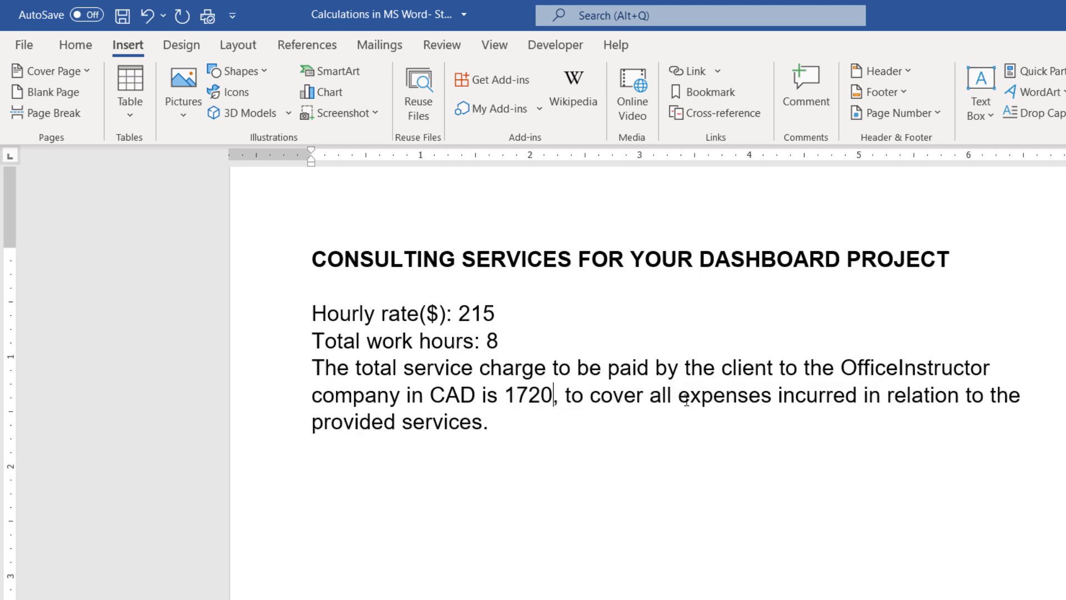
# - Convert the total service charge field into plain text by unlinking it from its formula
pyautogui.doubleClick(530, 395)
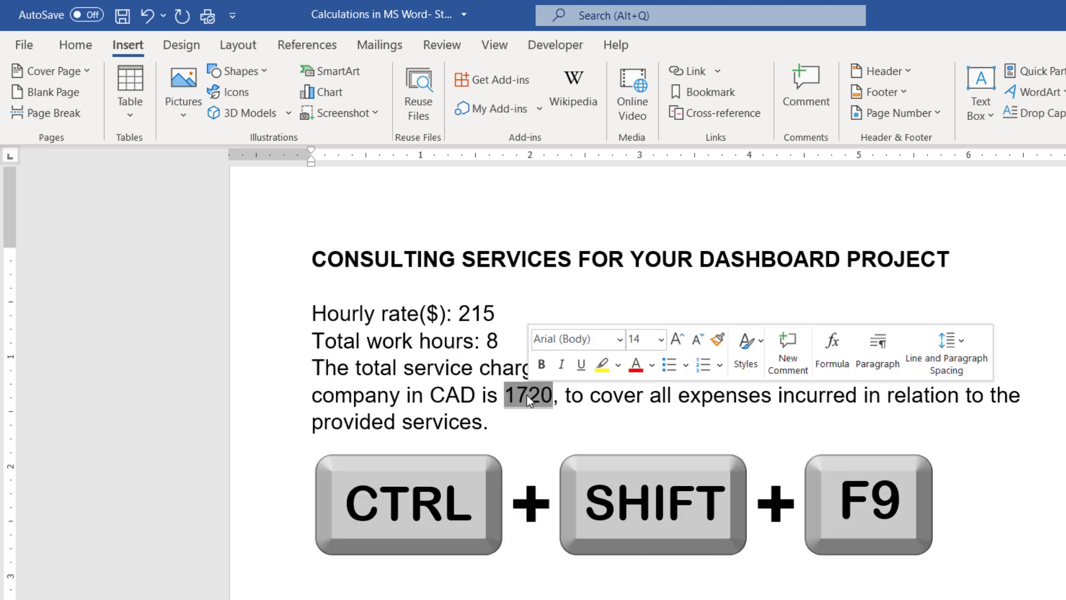
pyautogui.hotkey('ctrl', 'shift', 'F9')
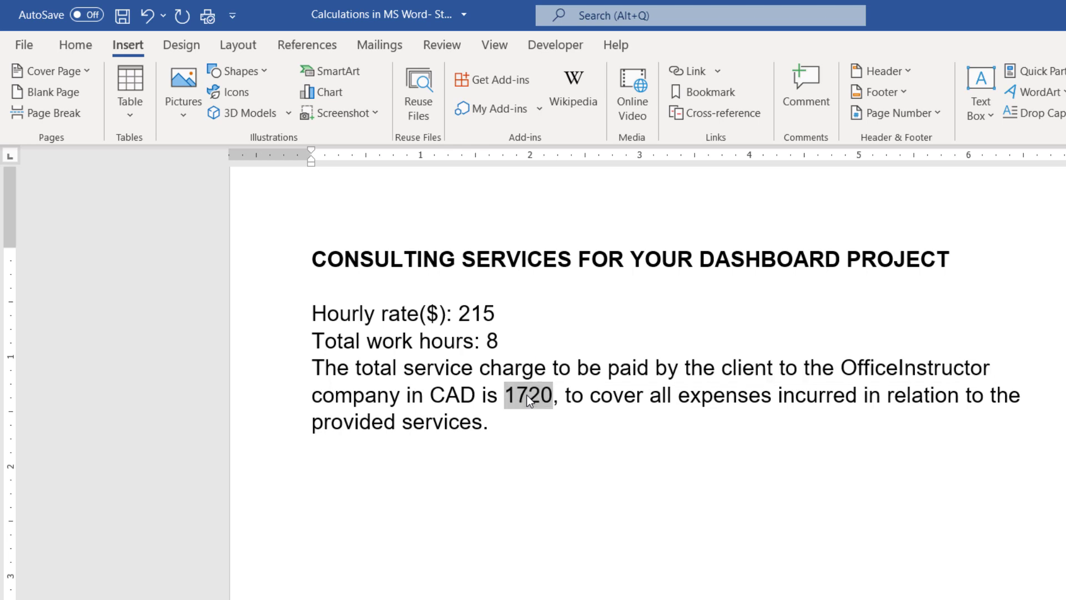
pyautogui.click(520, 397)
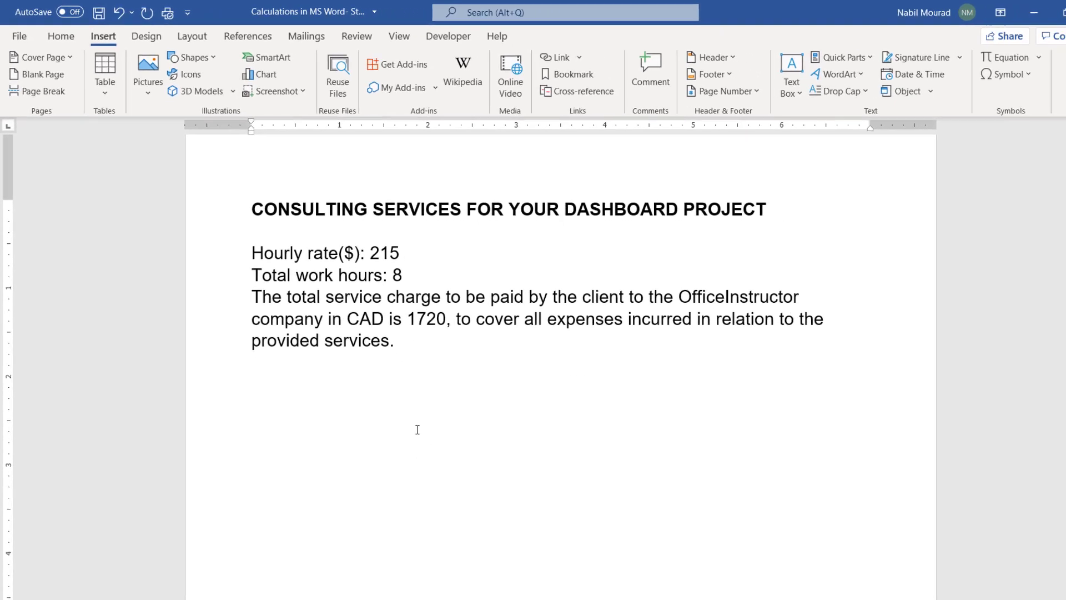
# - Cut the loan table under the monthly payment heading and insert an embedded Excel spreadsheet in its place
pyautogui.scroll(-7, 400, 410)
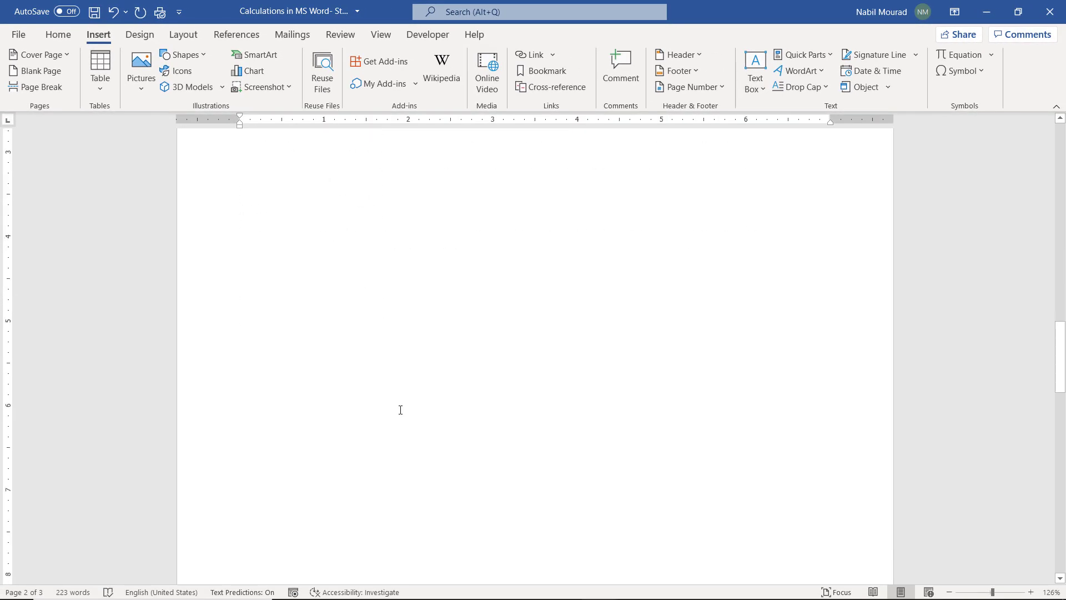
pyautogui.scroll(-6, 400, 409)
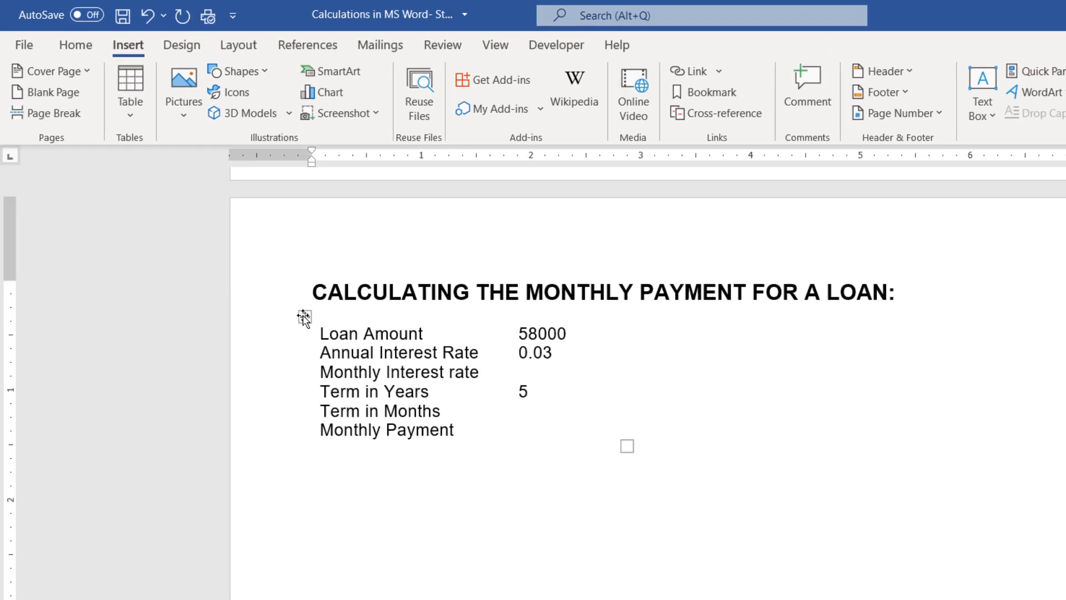
pyautogui.click(304, 316)
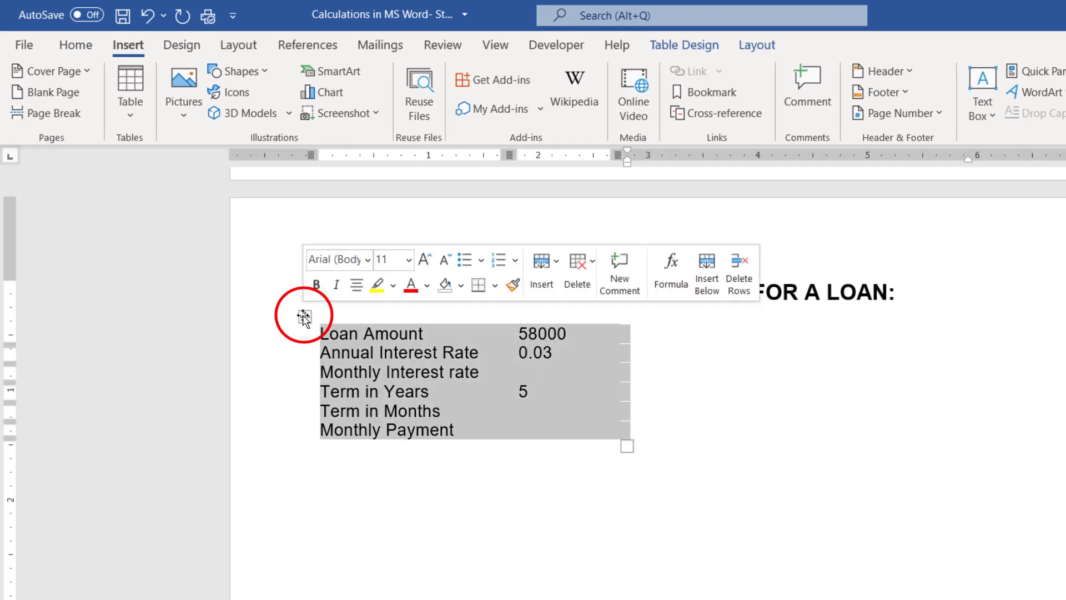
pyautogui.hotkey('ctrl', 'x')
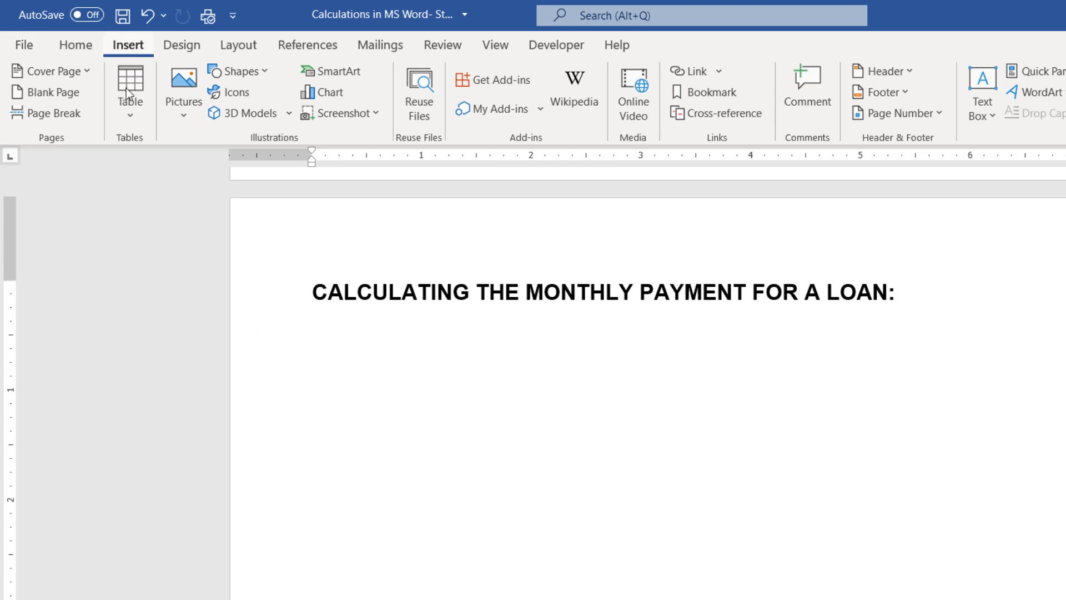
pyautogui.click(131, 111)
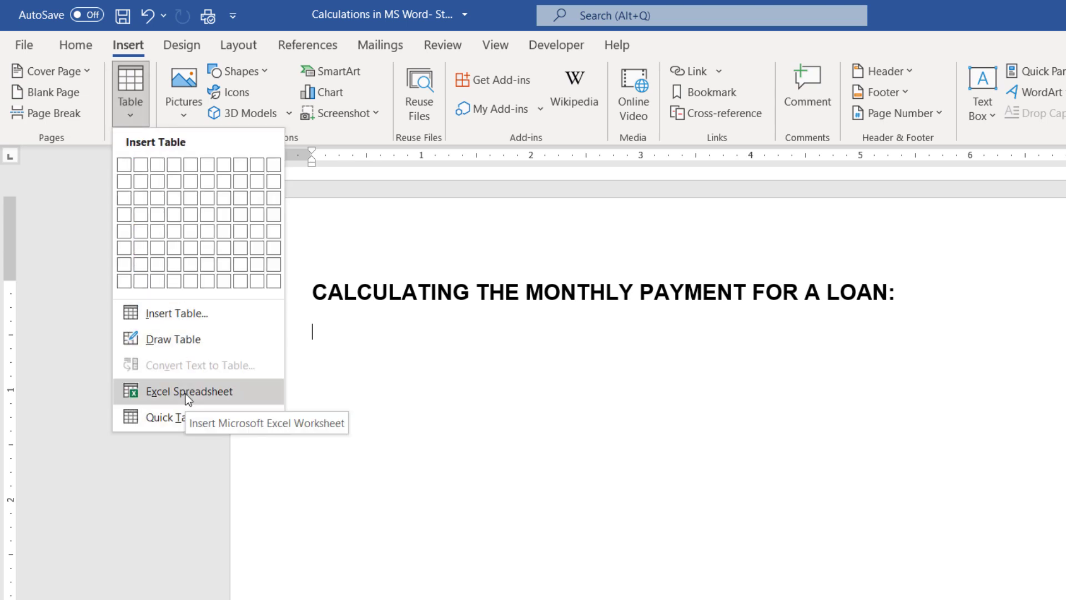
pyautogui.click(186, 392)
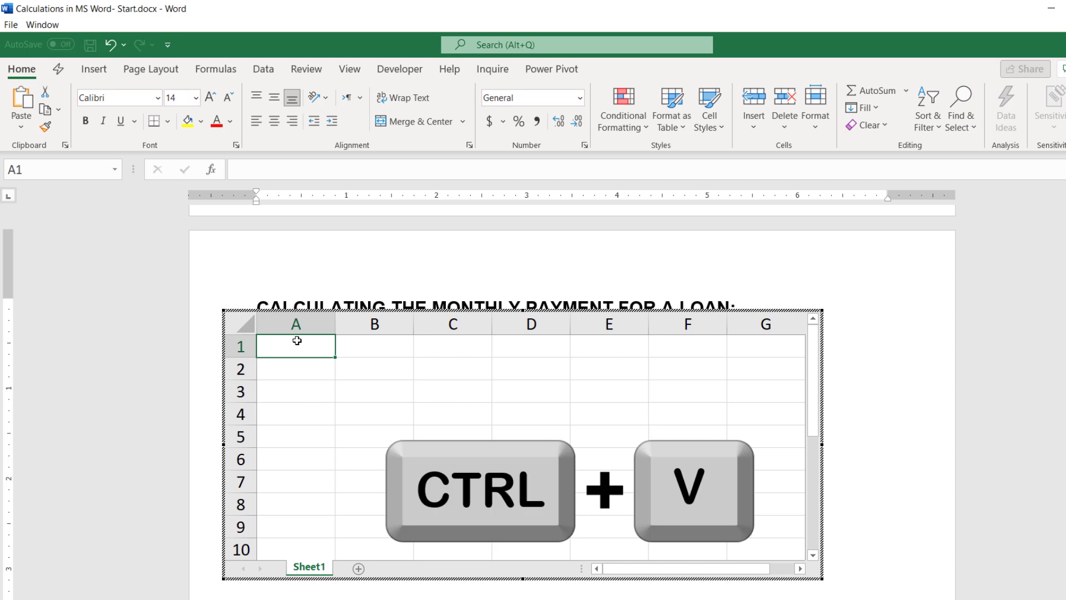
# - Paste the loan data into the spreadsheet at cell A1, fitting column A and rows 1 to 6 to single-line labels
pyautogui.hotkey('ctrl', 'v')
pyautogui.click(320, 321)
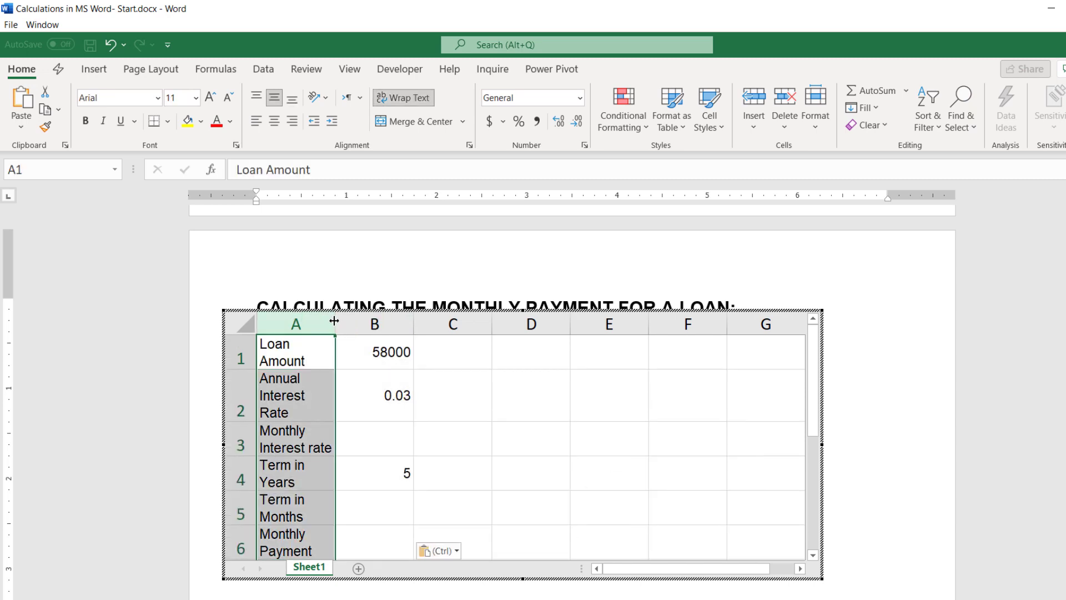
pyautogui.moveTo(334, 321); pyautogui.dragTo(394, 321)
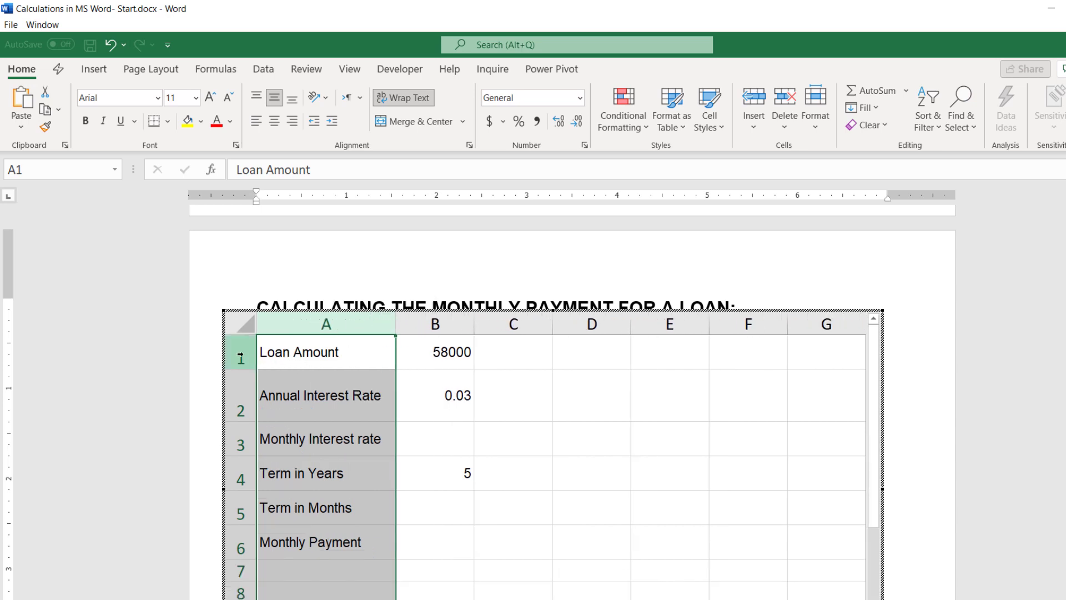
pyautogui.moveTo(241, 356); pyautogui.dragTo(233, 550)
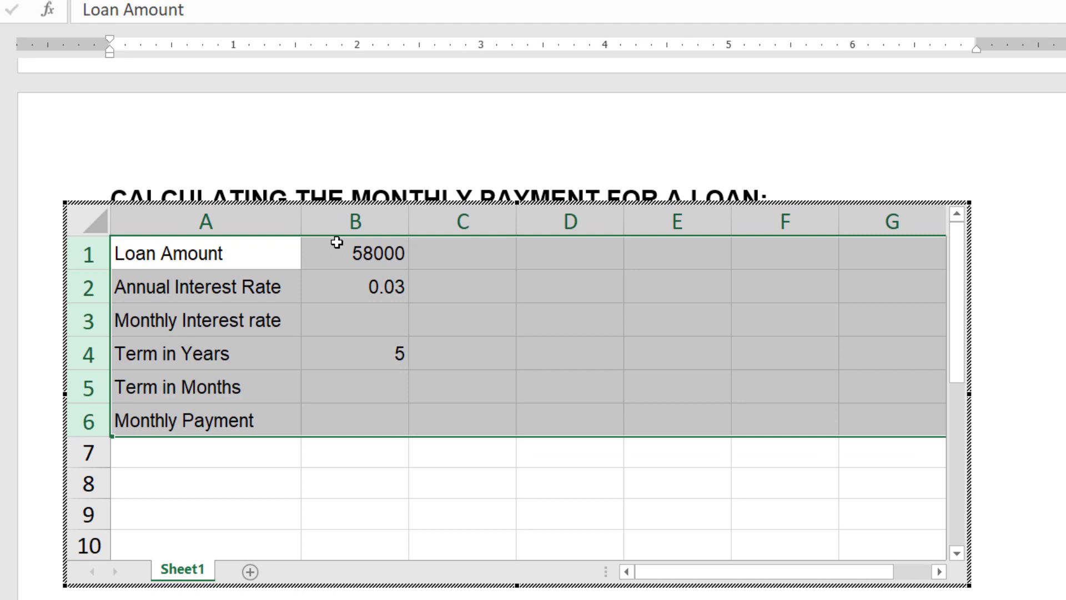
# - Format the loan amount in B1 as currency and the annual interest rate in B2 as a percentage with one decimal place
pyautogui.click(422, 340)
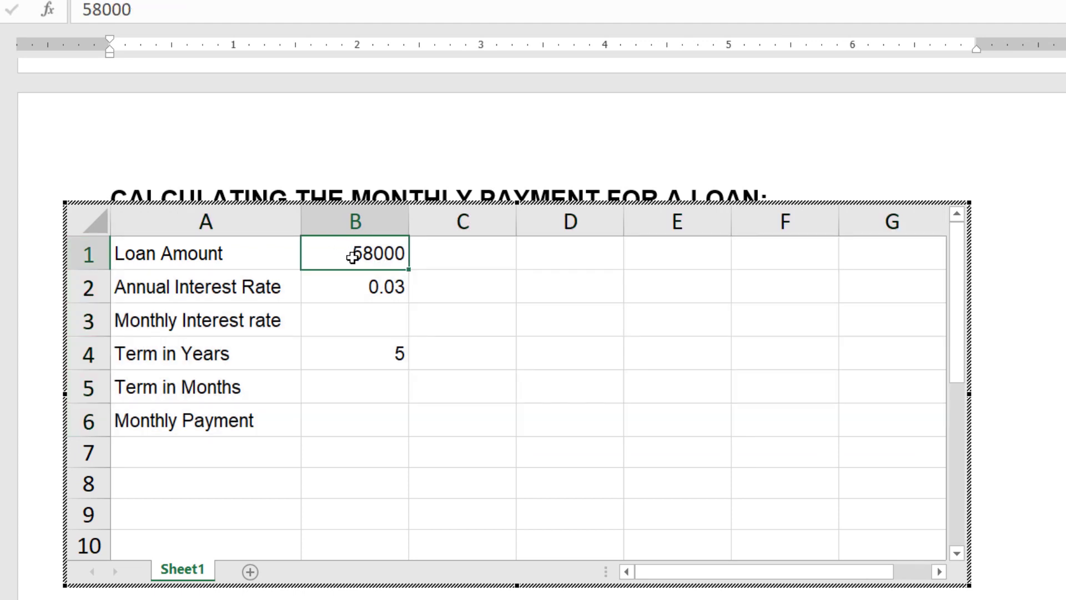
pyautogui.hotkey('ctrl', 'shift', '4')
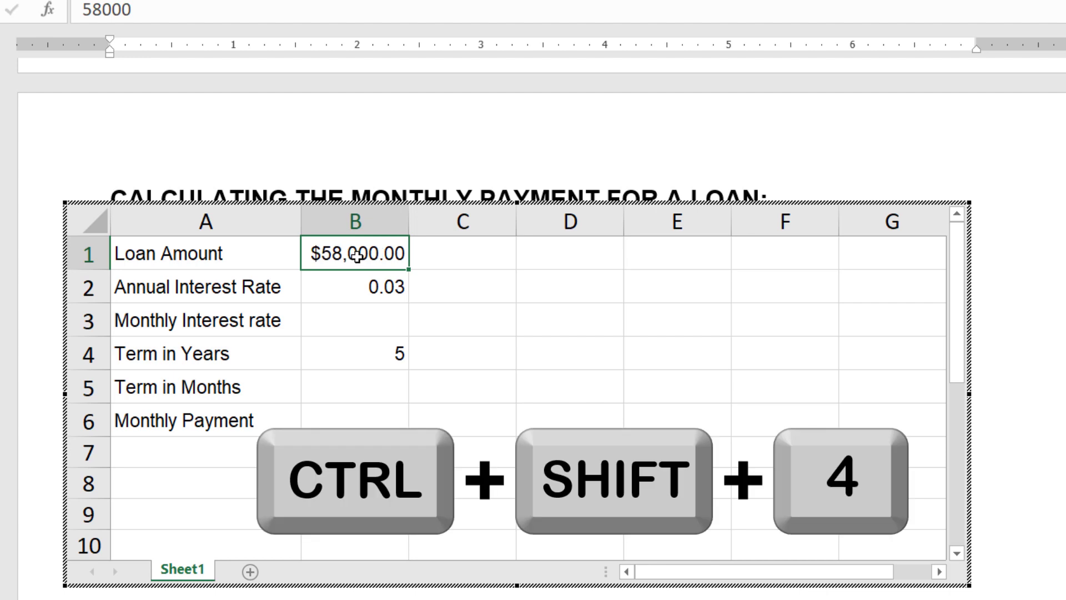
pyautogui.click(347, 283)
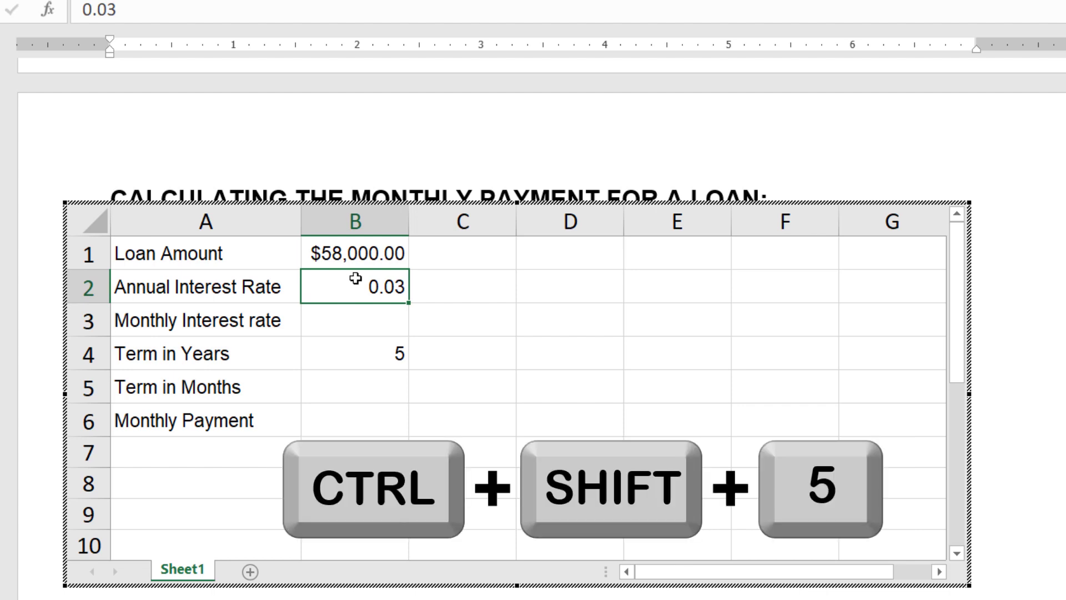
pyautogui.hotkey('ctrl', 'shift', '5')
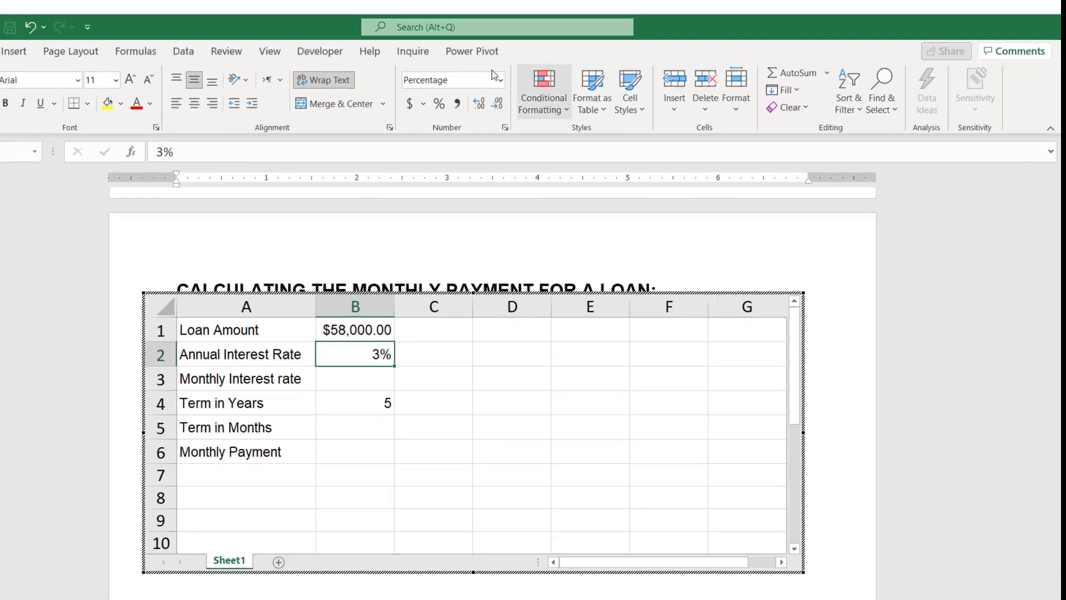
pyautogui.click(480, 104)
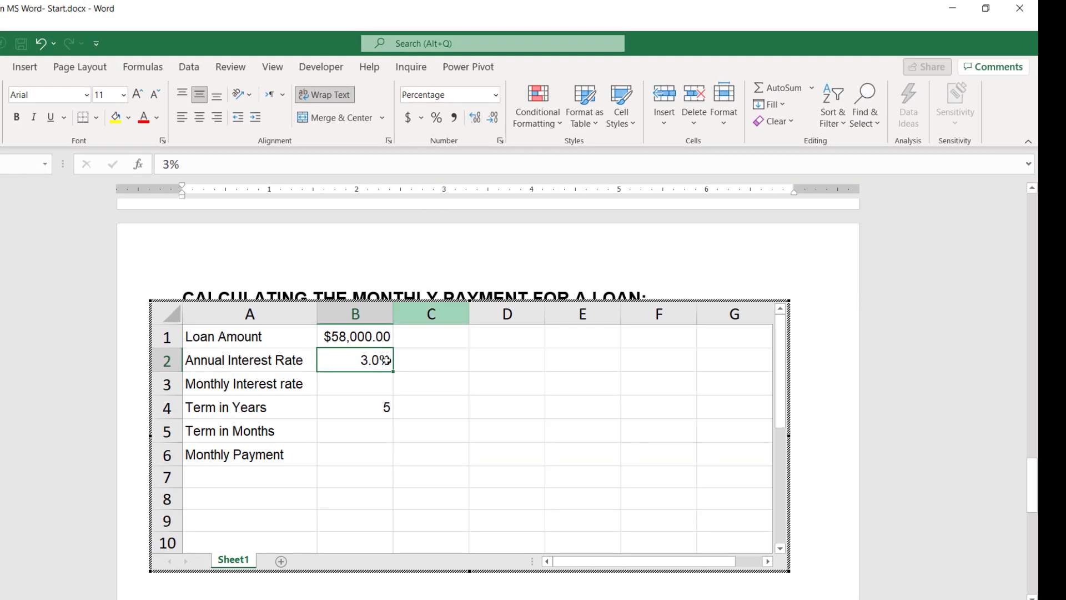
# - Calculate the monthly interest rate in B3 with the formula =B2/12
pyautogui.click(362, 387)
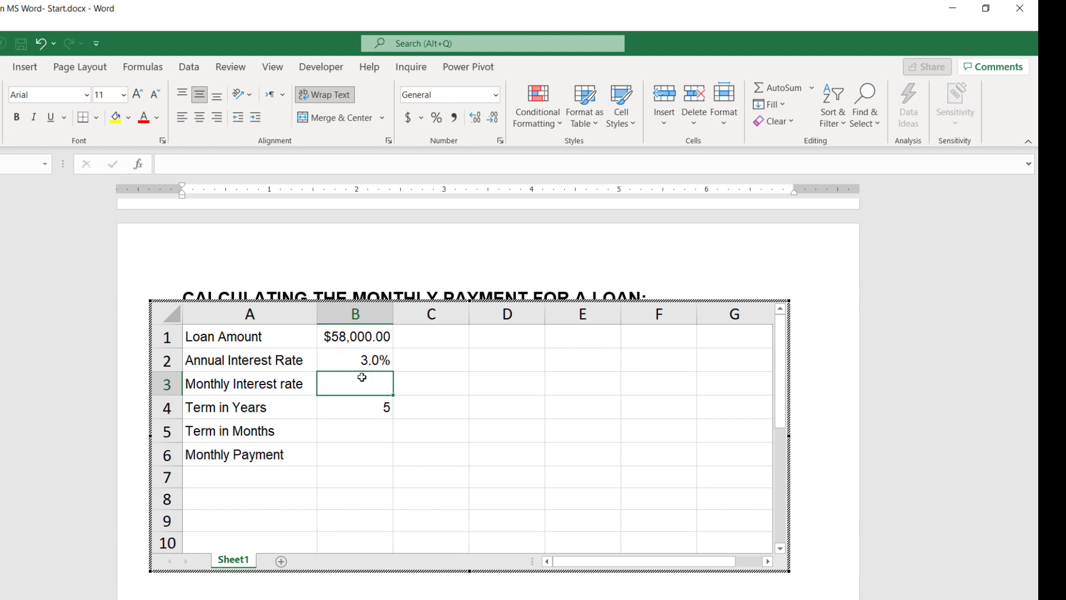
pyautogui.write('=')
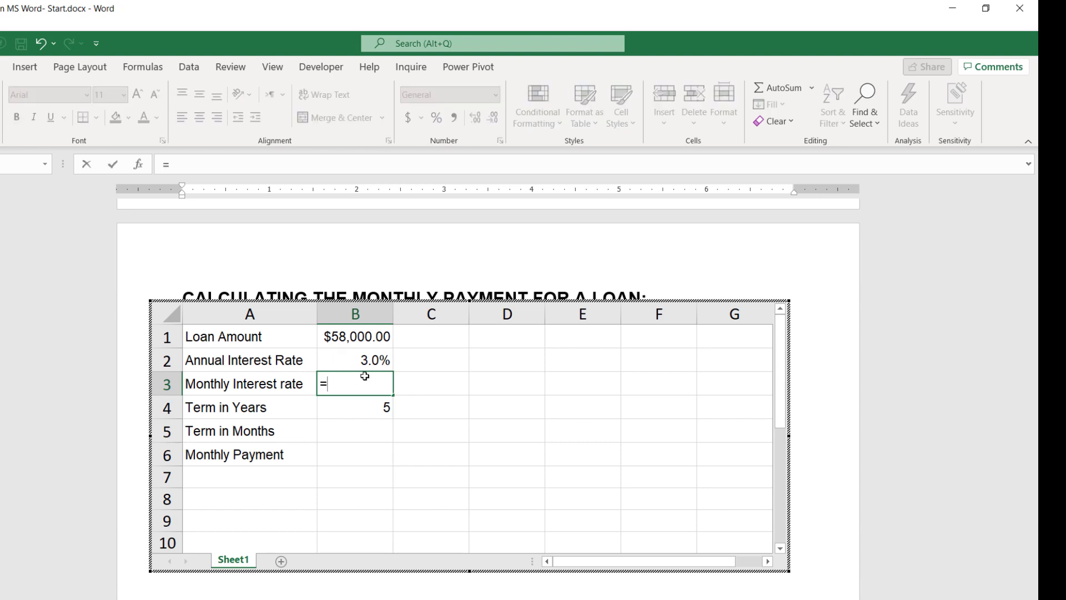
pyautogui.press('Up')
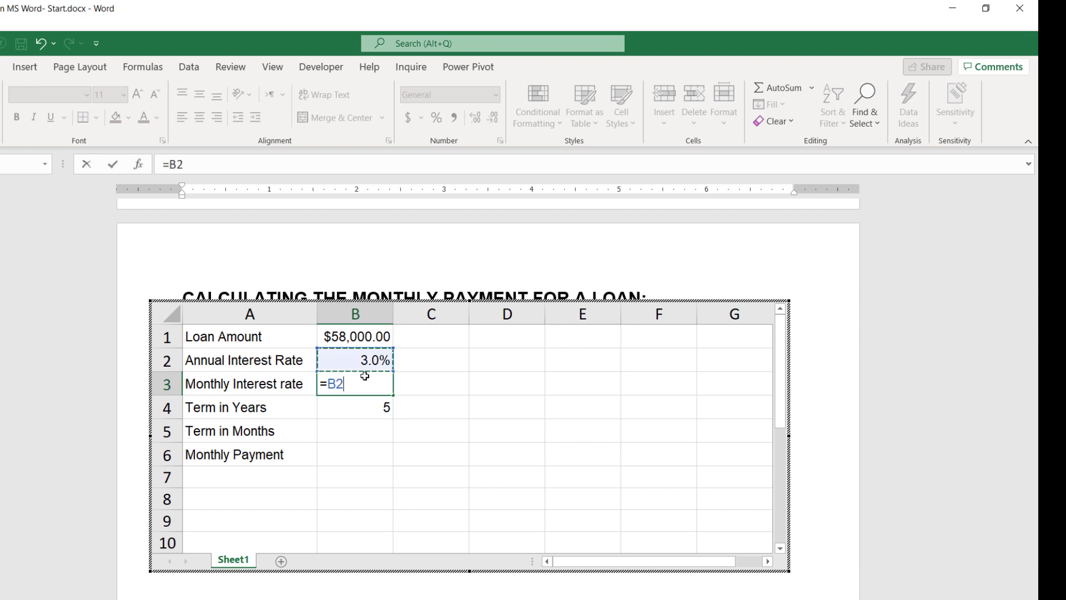
pyautogui.write('/12')
pyautogui.press('Return')
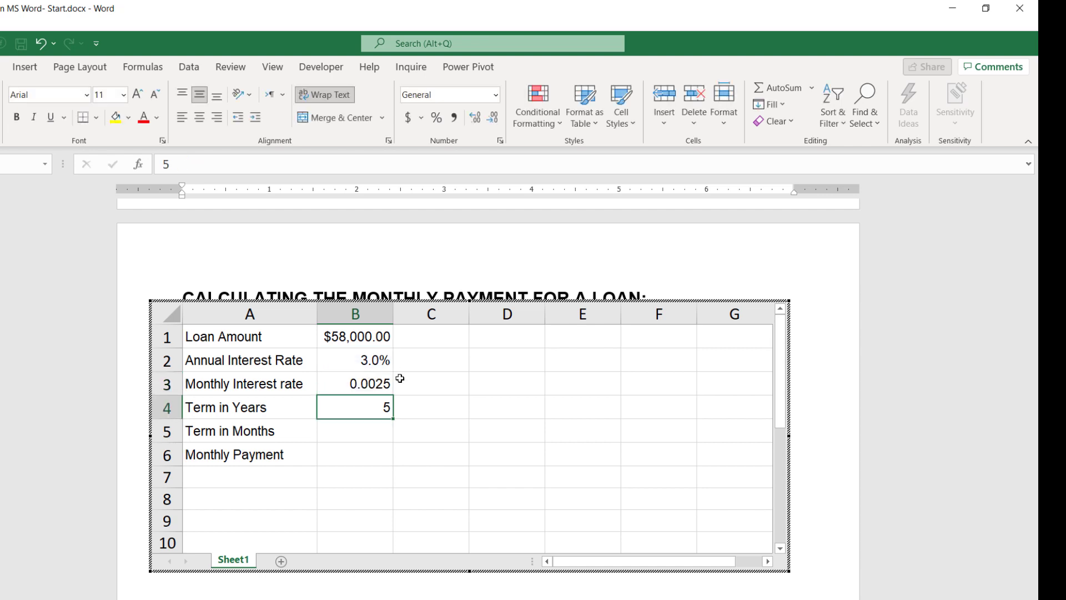
# - Calculate the term in months in B5 with the formula =B4*12
pyautogui.click(365, 431)
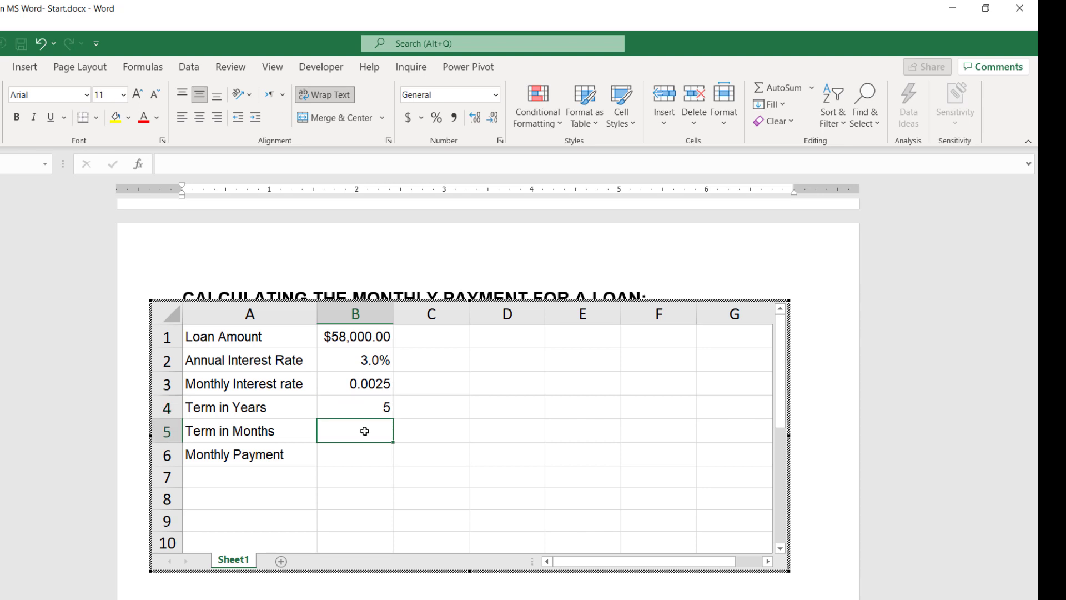
pyautogui.write('=')
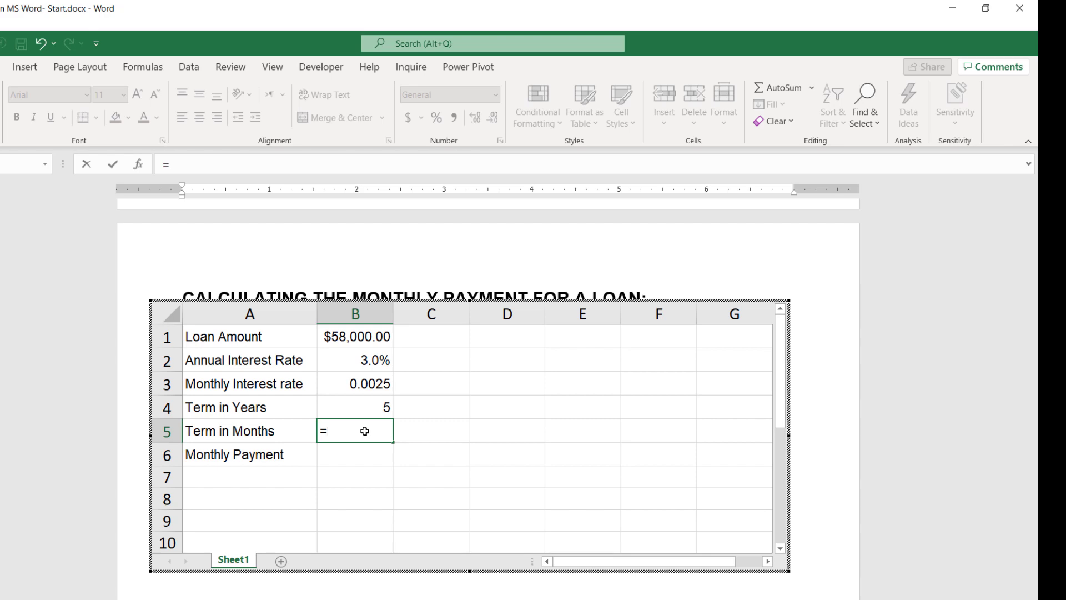
pyautogui.press('Up')
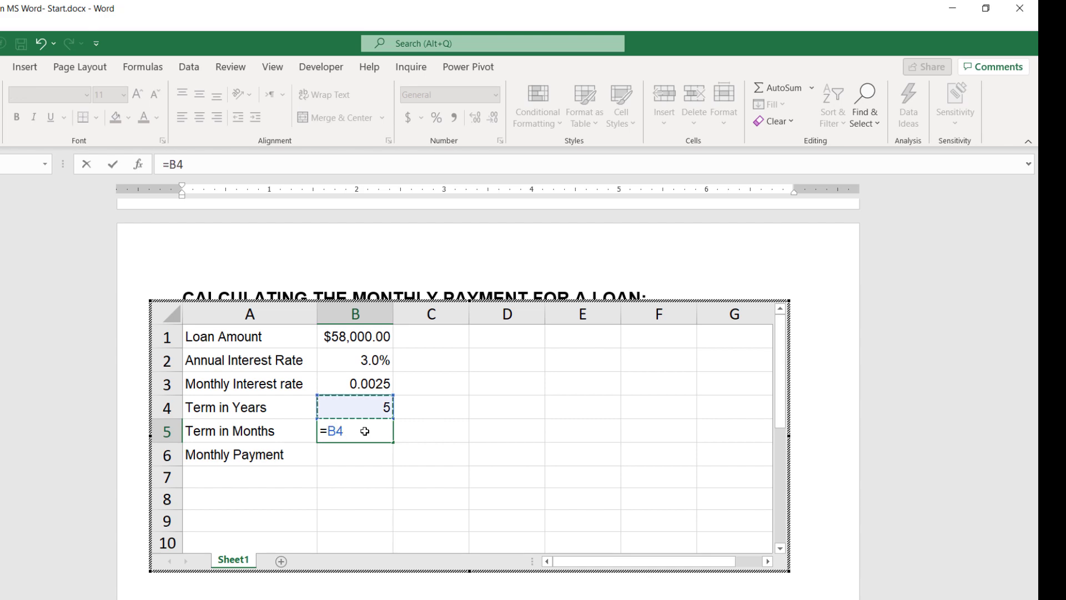
pyautogui.write('*12')
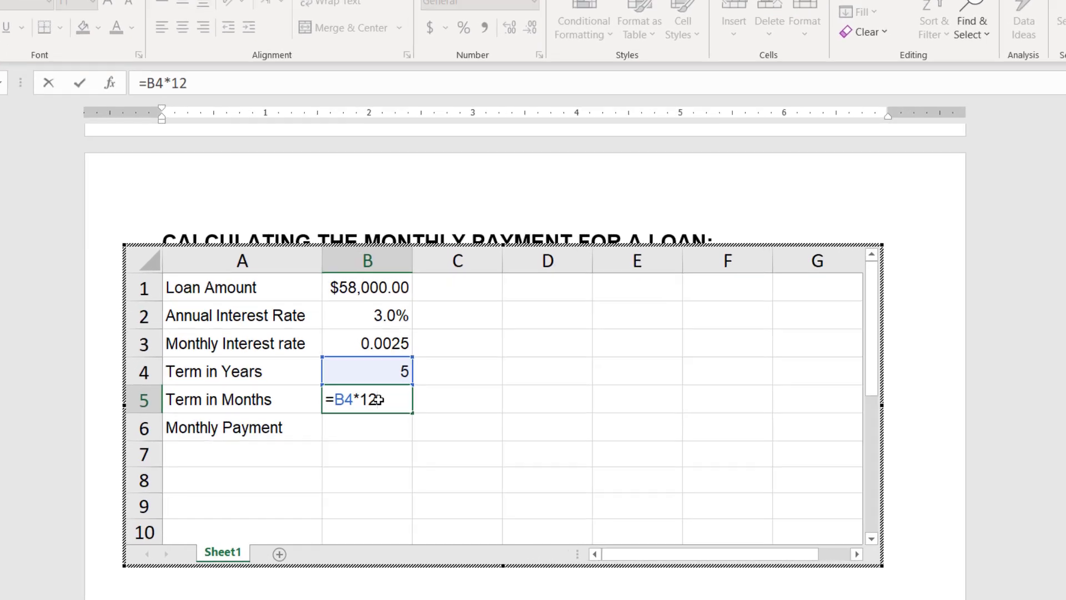
pyautogui.press('Return')
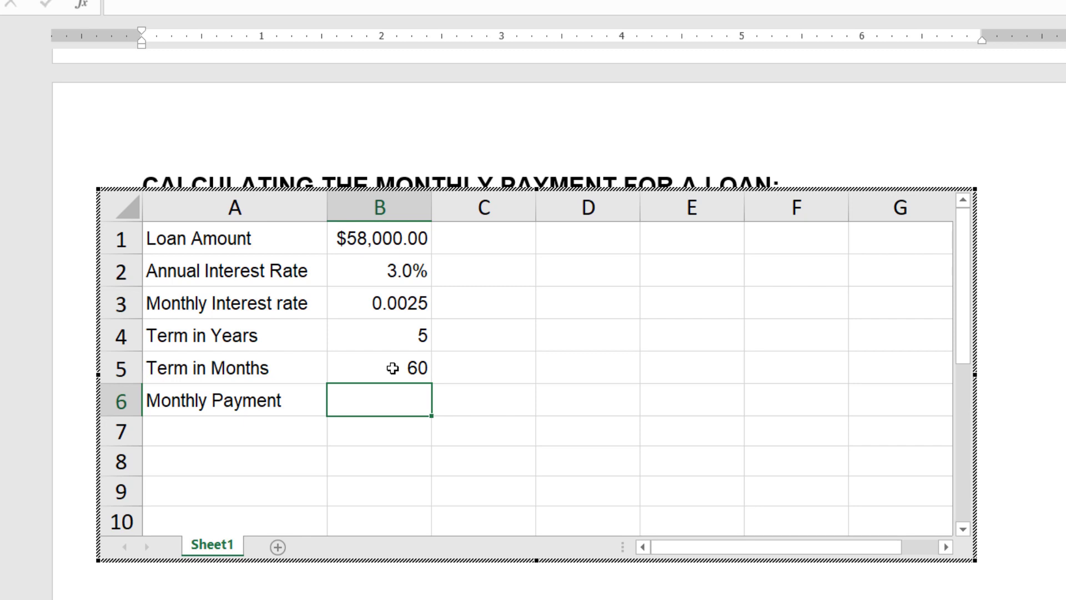
# - Calculate the monthly payment in B6 with the formula =-PMT(B3,B5,B1)
pyautogui.write('=-pmt')
pyautogui.press('Tab')
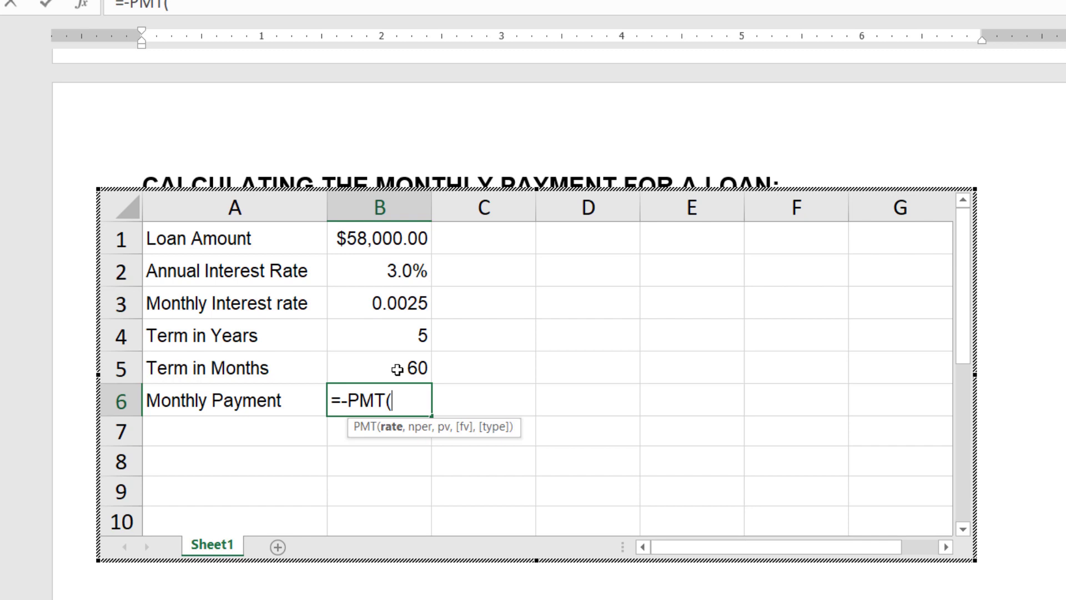
pyautogui.click(392, 303)
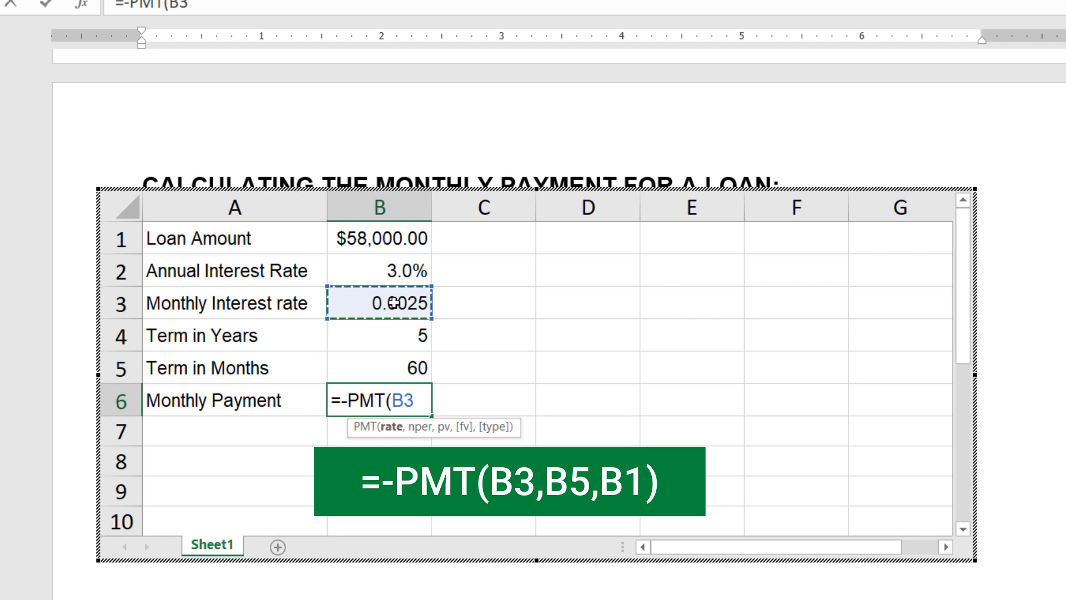
pyautogui.write(',')
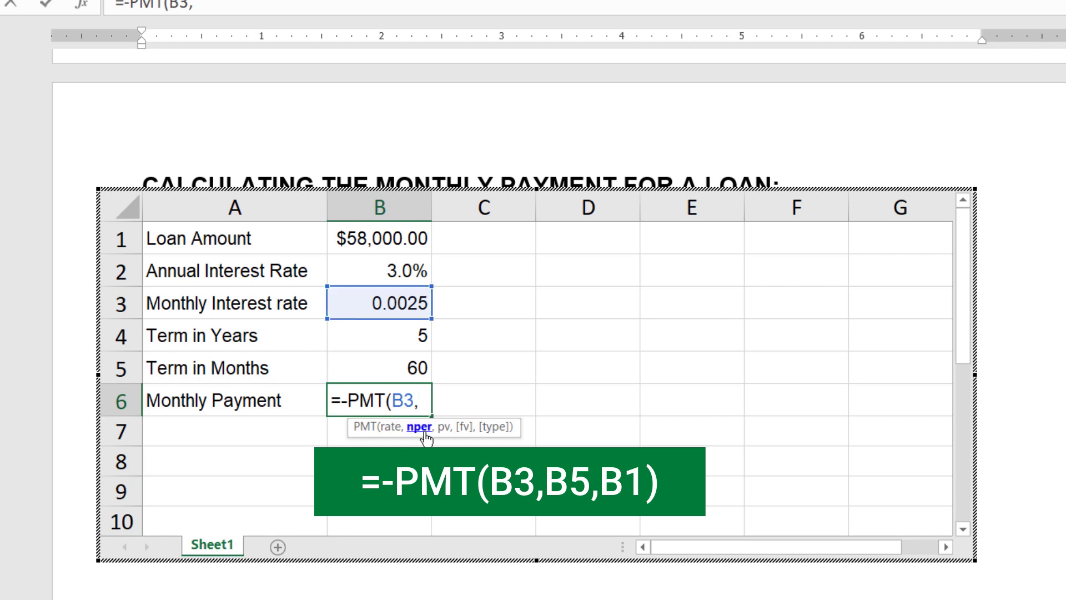
pyautogui.click(405, 374)
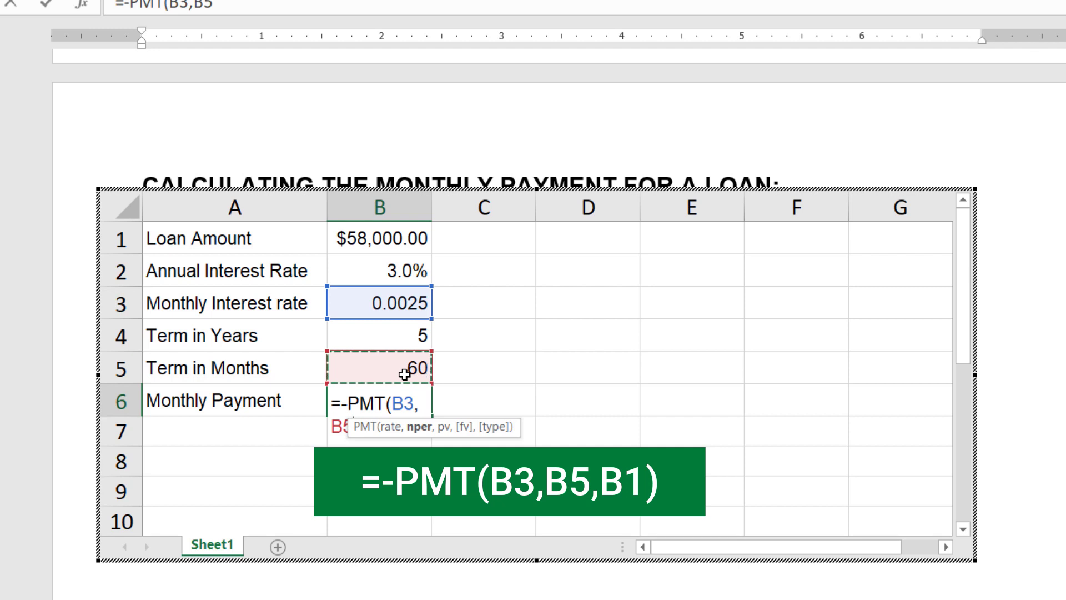
pyautogui.write(',')
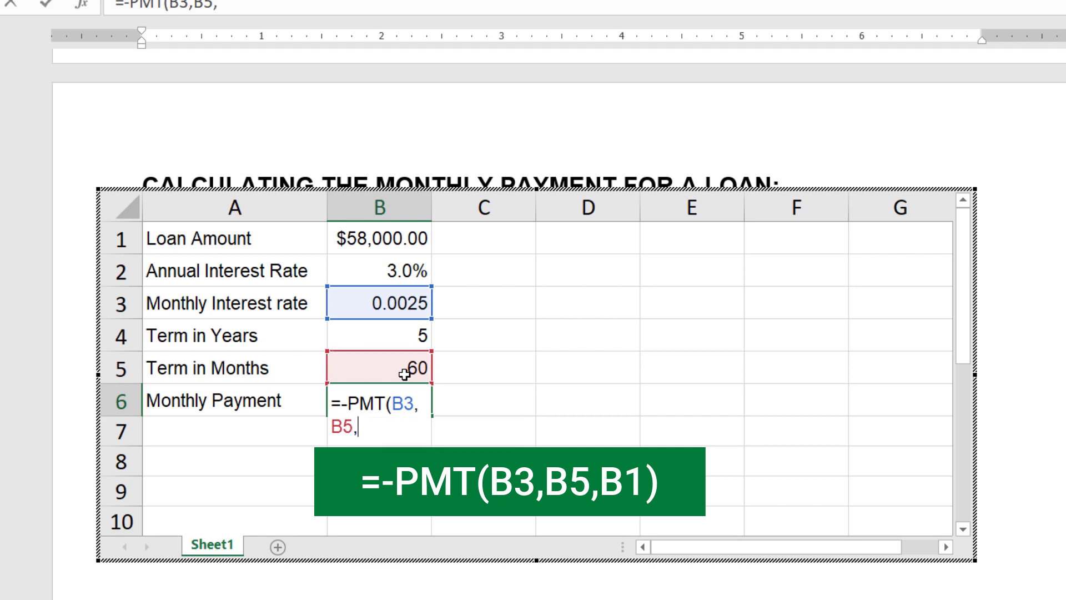
pyautogui.click(392, 238)
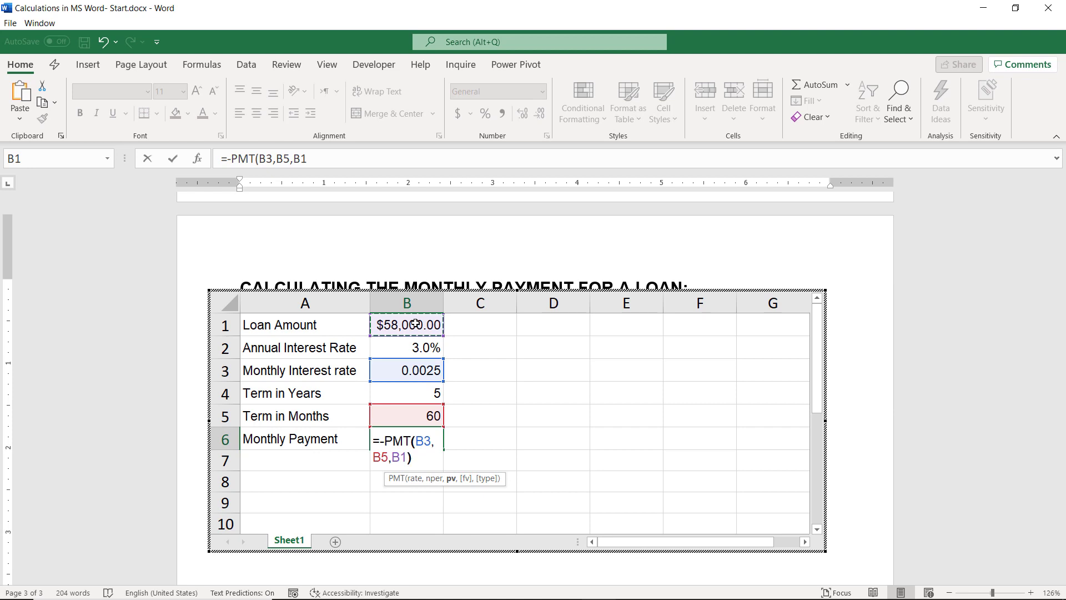
pyautogui.write(')')
pyautogui.press('Return')
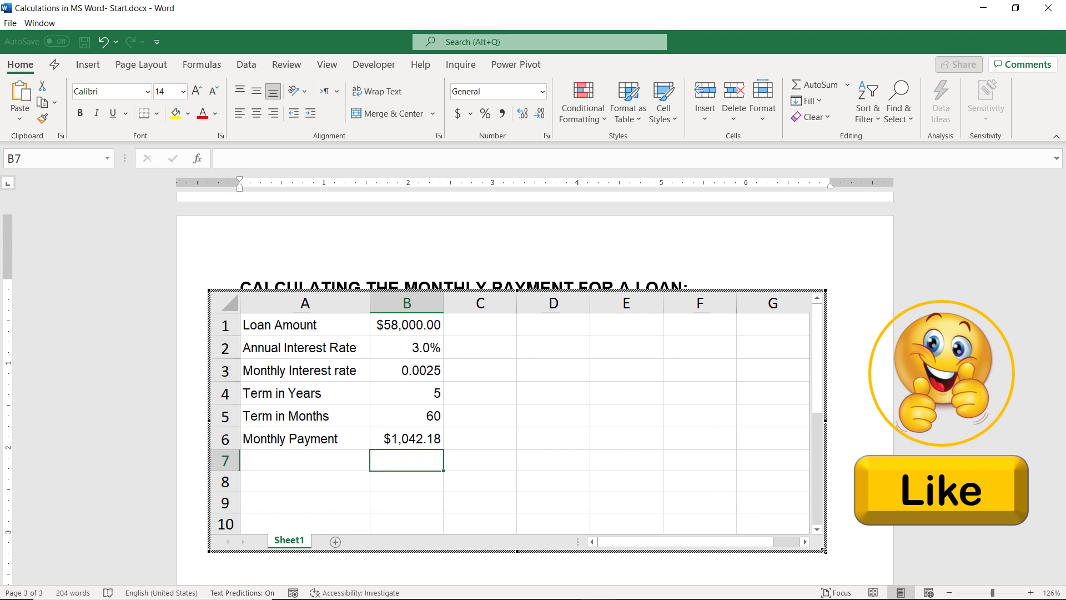
# - Shrink the embedded spreadsheet's frame to columns A and B and rows 1 to 7, and return to the document
pyautogui.moveTo(824, 550); pyautogui.dragTo(493, 492)
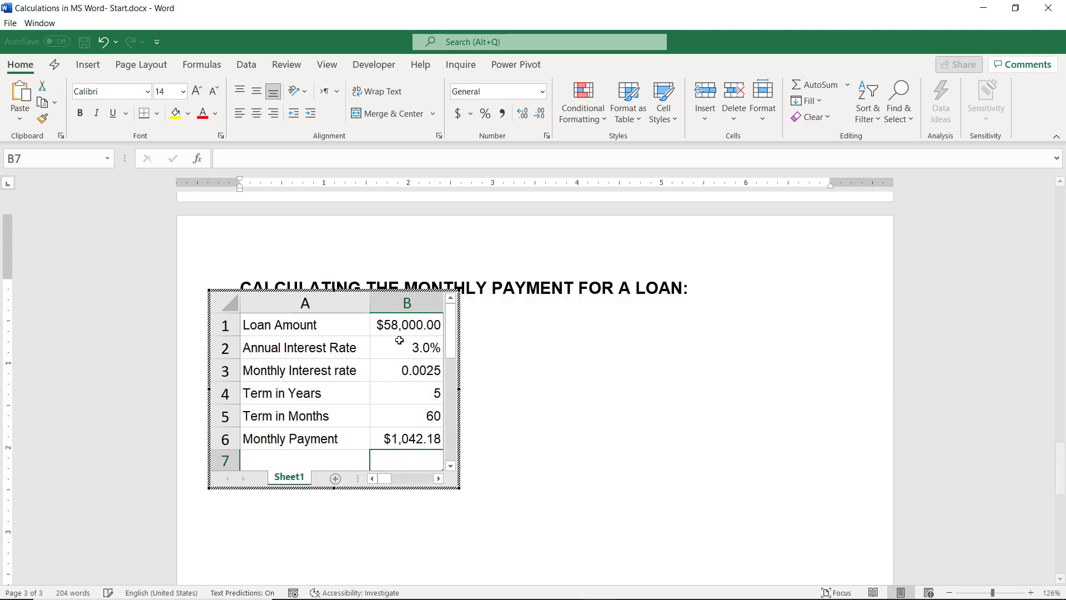
pyautogui.click(558, 374)
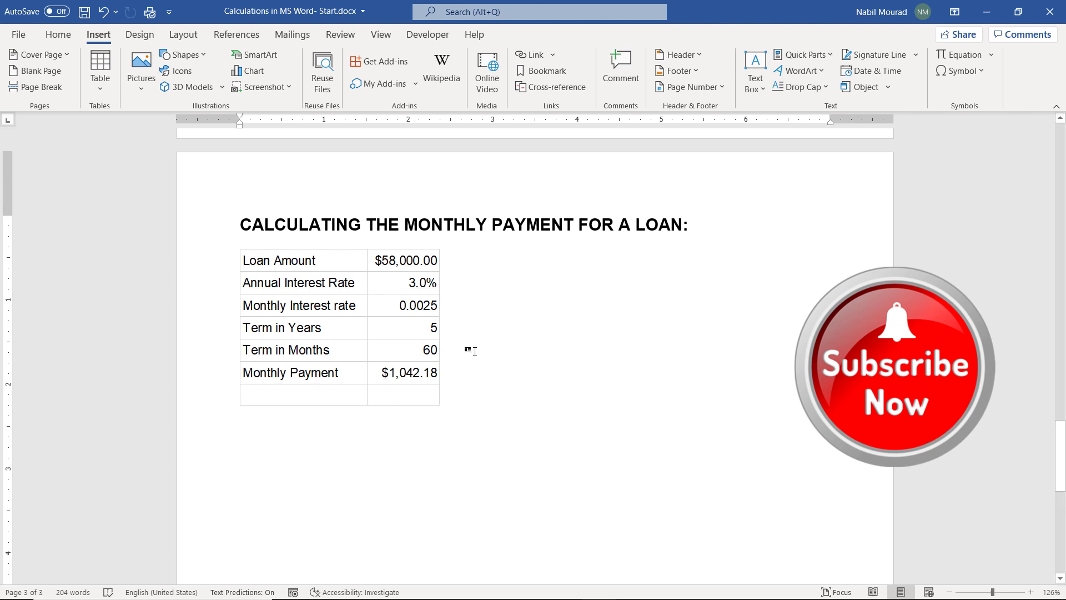
# - Reopen the embedded loan spreadsheet for editing and leave it again without changes
pyautogui.click(428, 311)
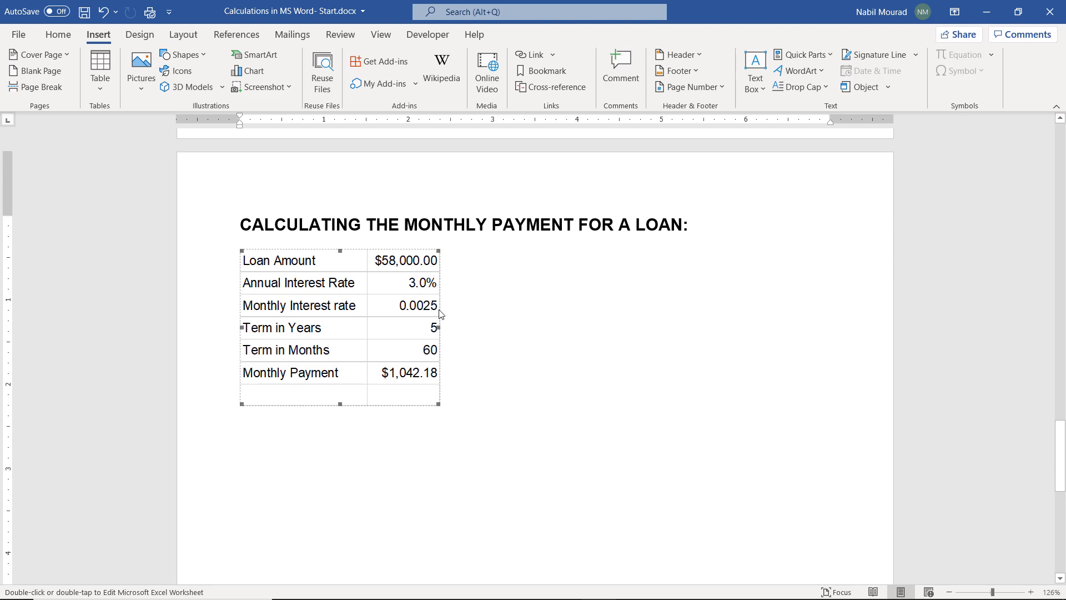
pyautogui.doubleClick(437, 313)
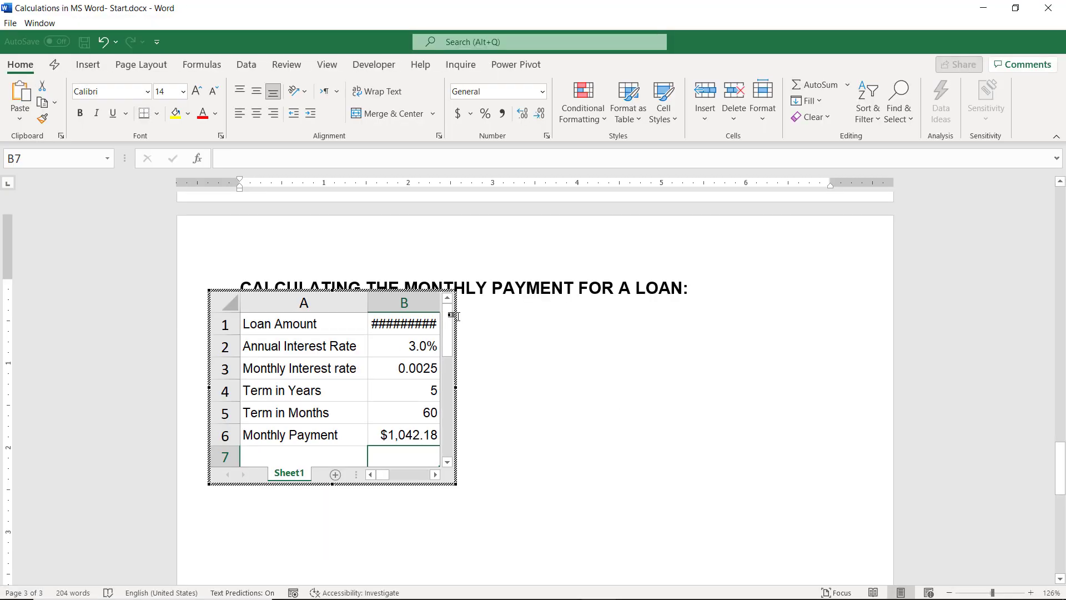
pyautogui.click(511, 364)
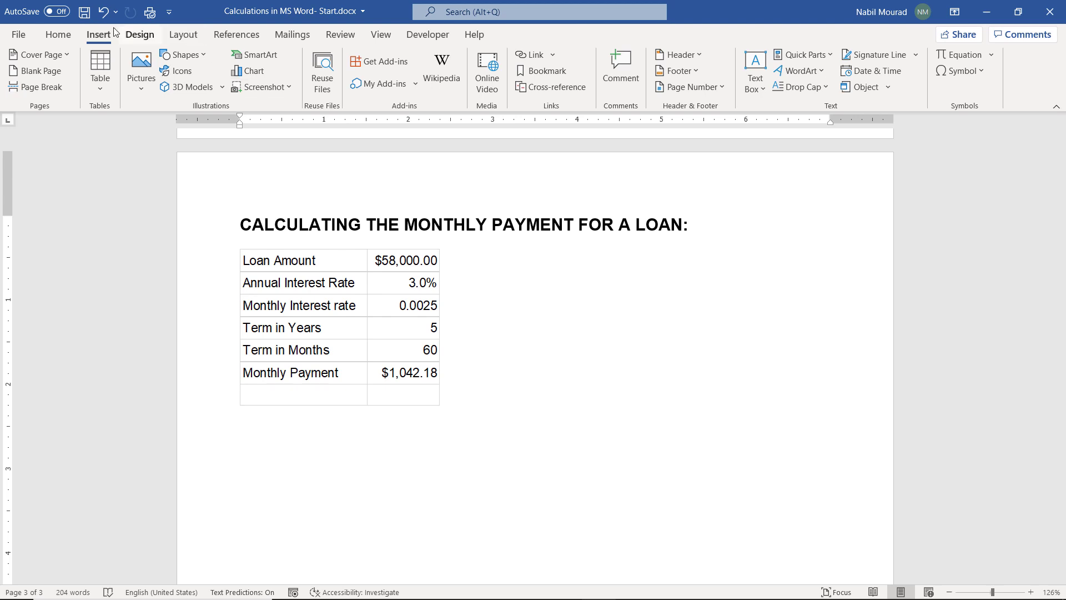
# - Select the loan spreadsheet through the Selection pane, delete it and undo the deletion, then close the pane
pyautogui.click(59, 35)
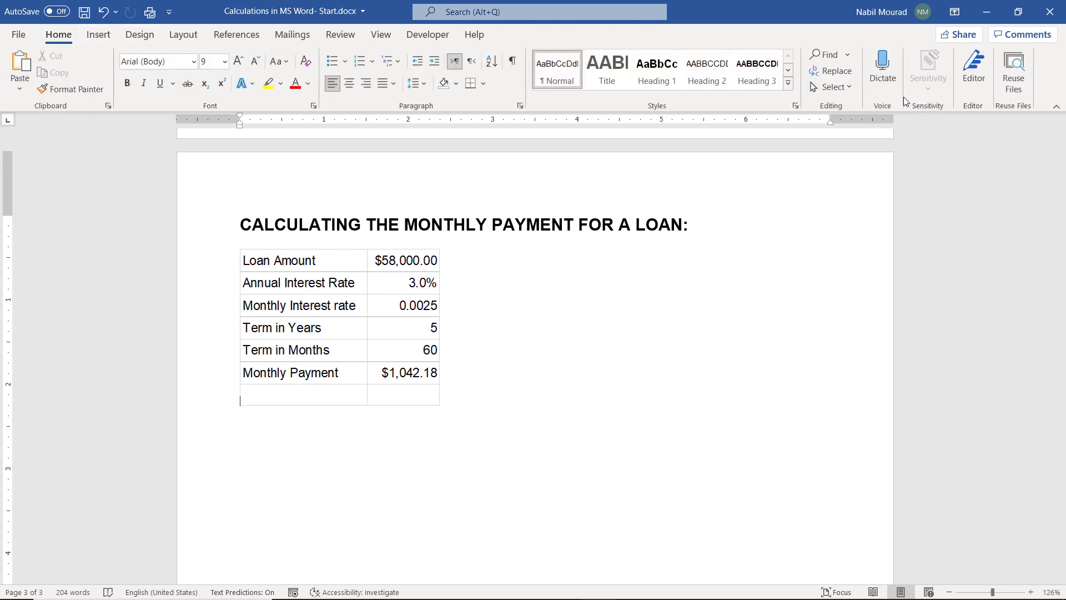
pyautogui.click(845, 89)
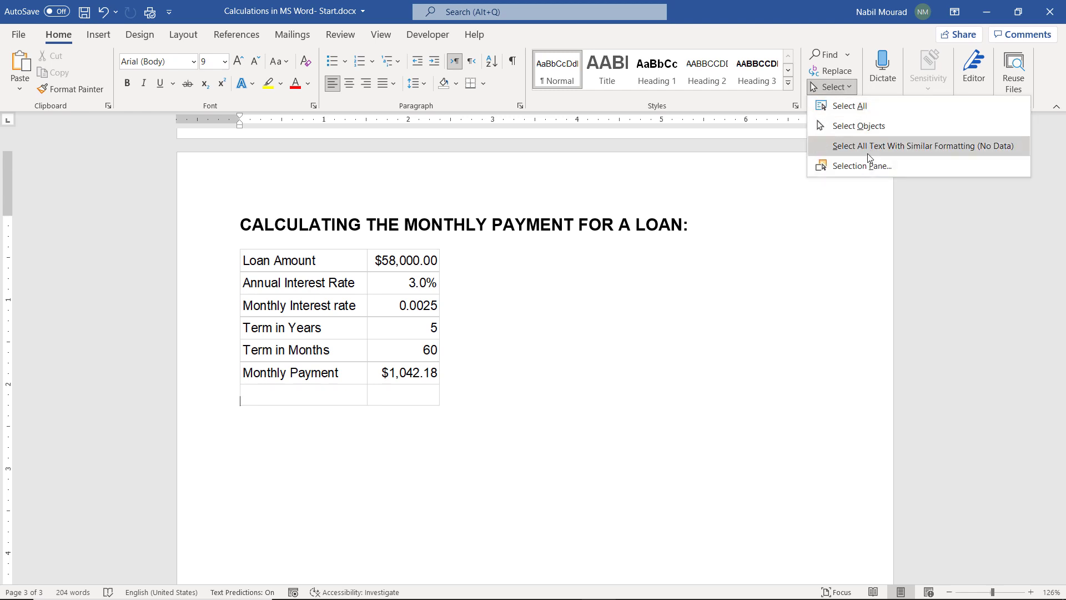
pyautogui.hotkey('alt', 'F10')
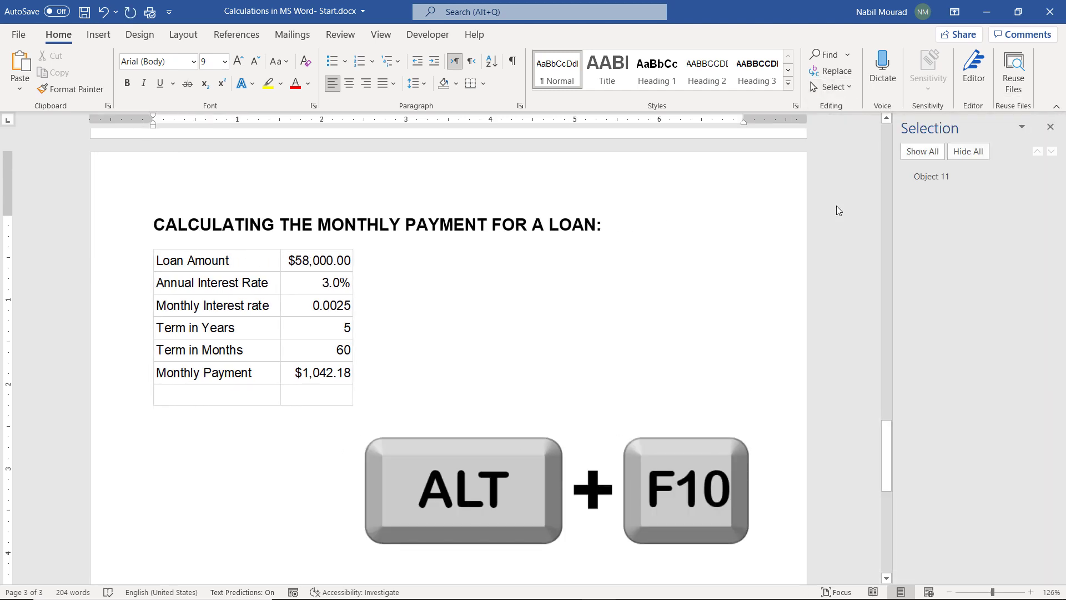
pyautogui.click(939, 177)
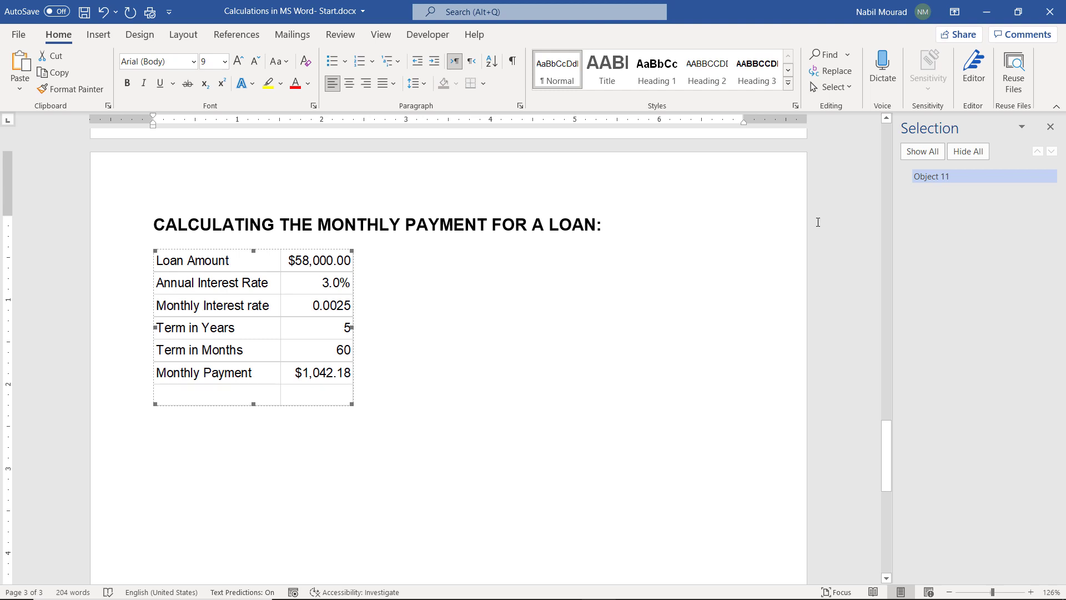
pyautogui.press('Delete')
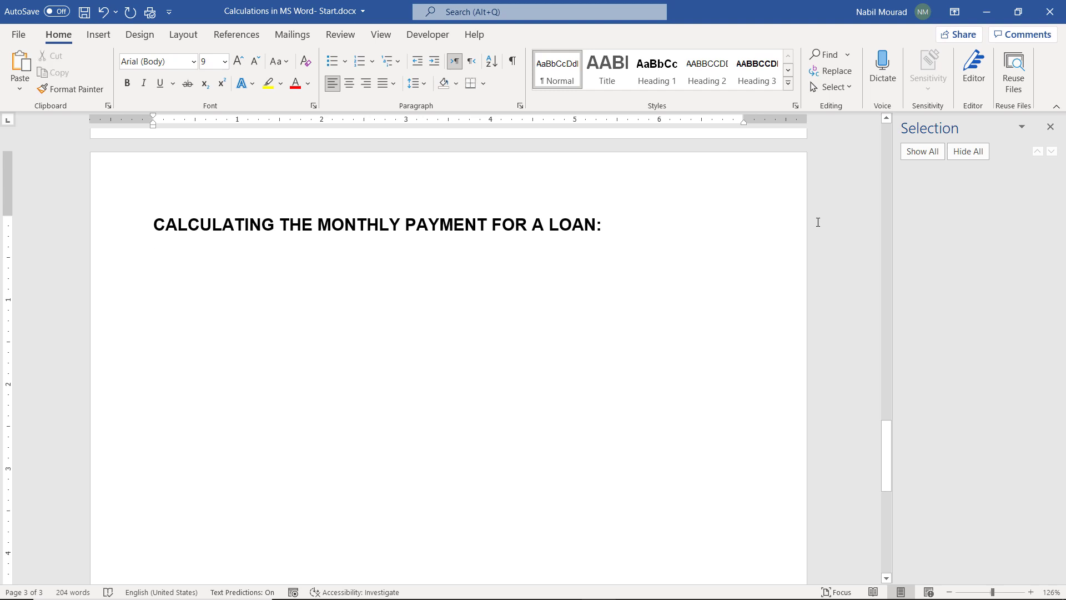
pyautogui.hotkey('ctrl', 'z')
pyautogui.click(725, 284)
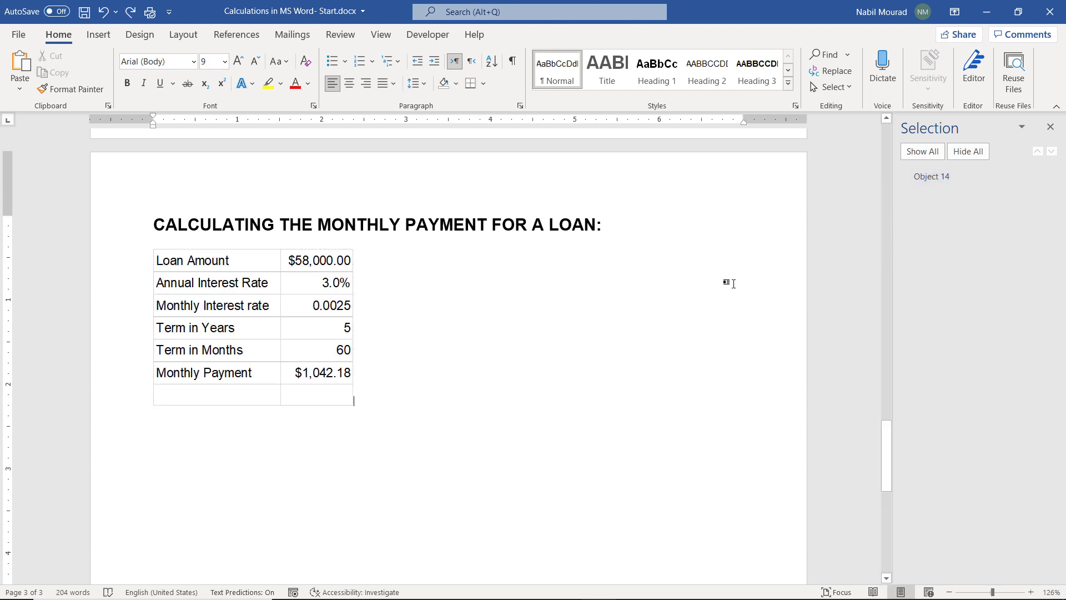
pyautogui.click(1050, 127)
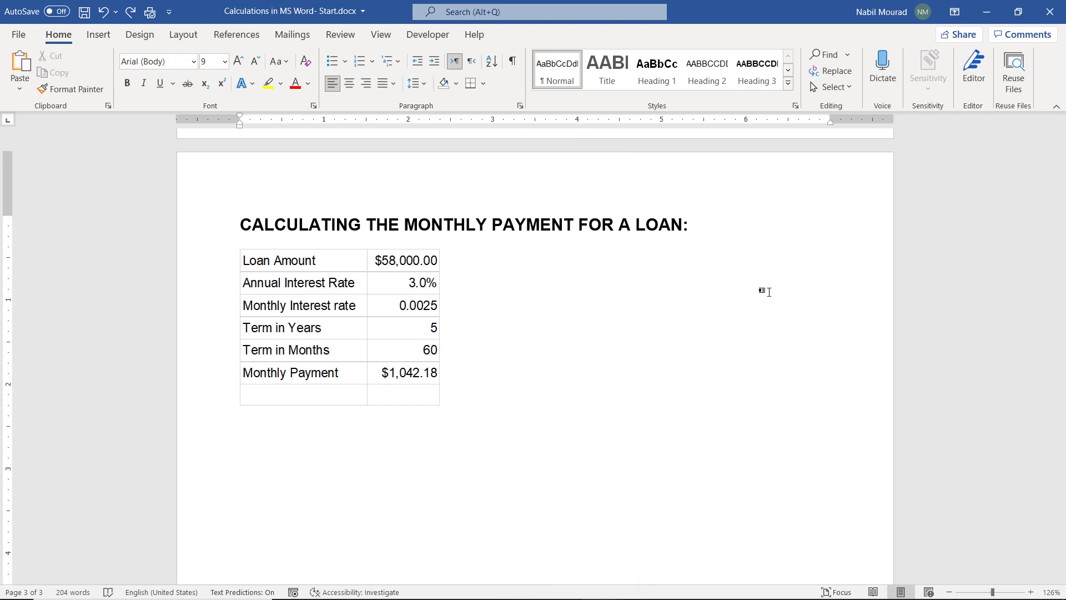
# - Review the document from its beginning, covering the invoice totals, the consulting service charge and the loan payment table
pyautogui.hotkey('ctrl', 'Home')
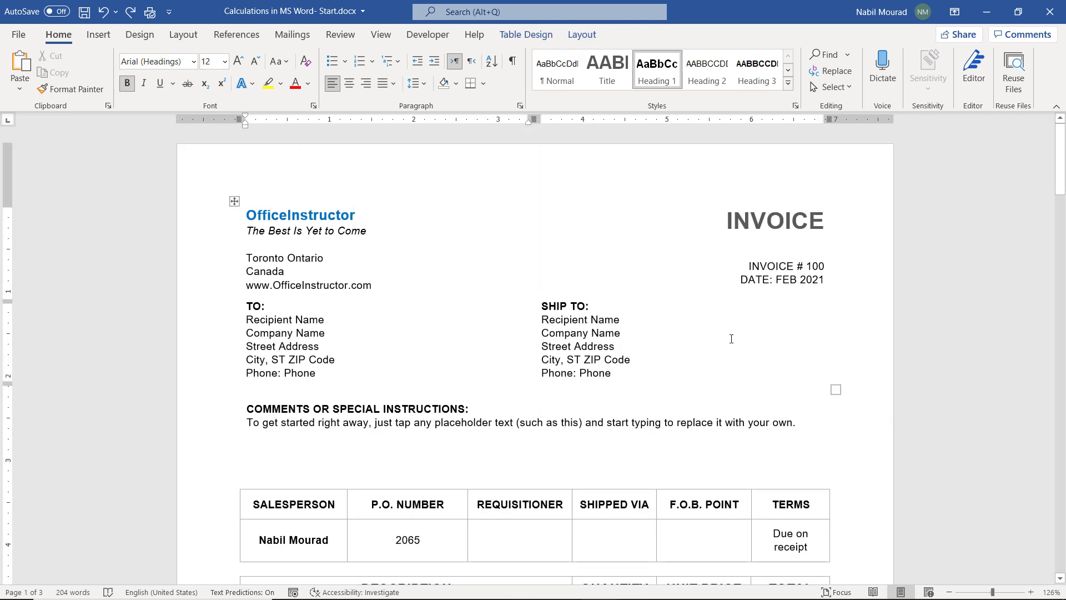
pyautogui.scroll(-3, 732, 338)
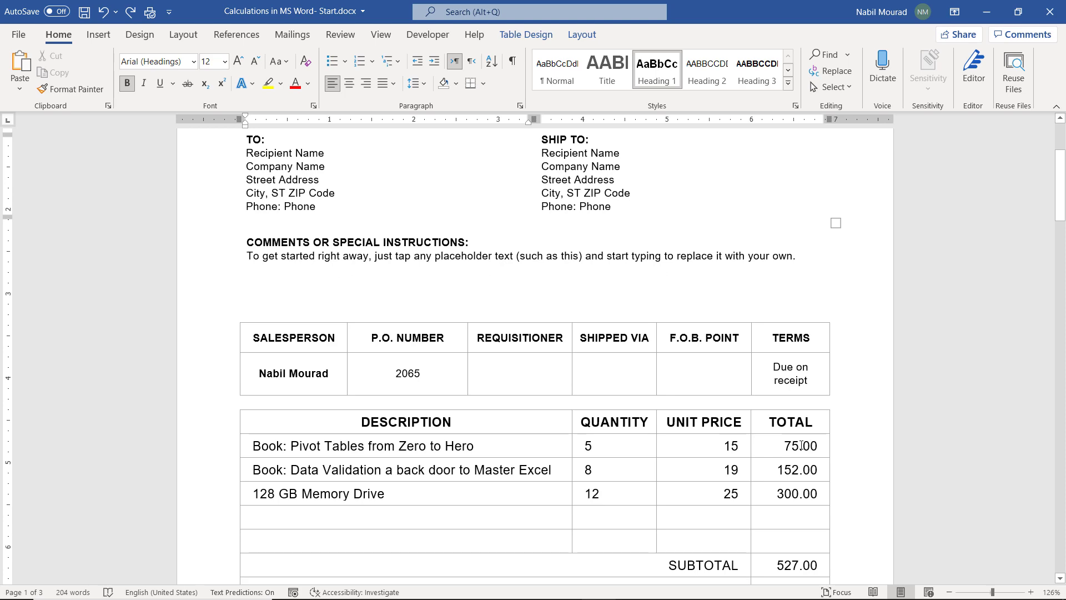
pyautogui.scroll(-10, 802, 445)
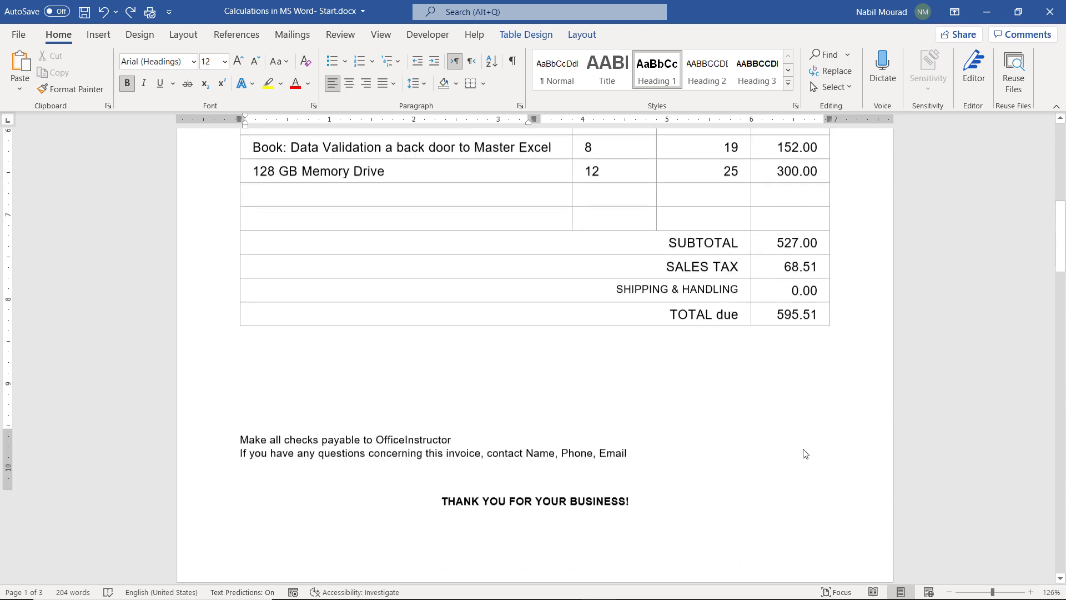
pyautogui.scroll(-2, 803, 449)
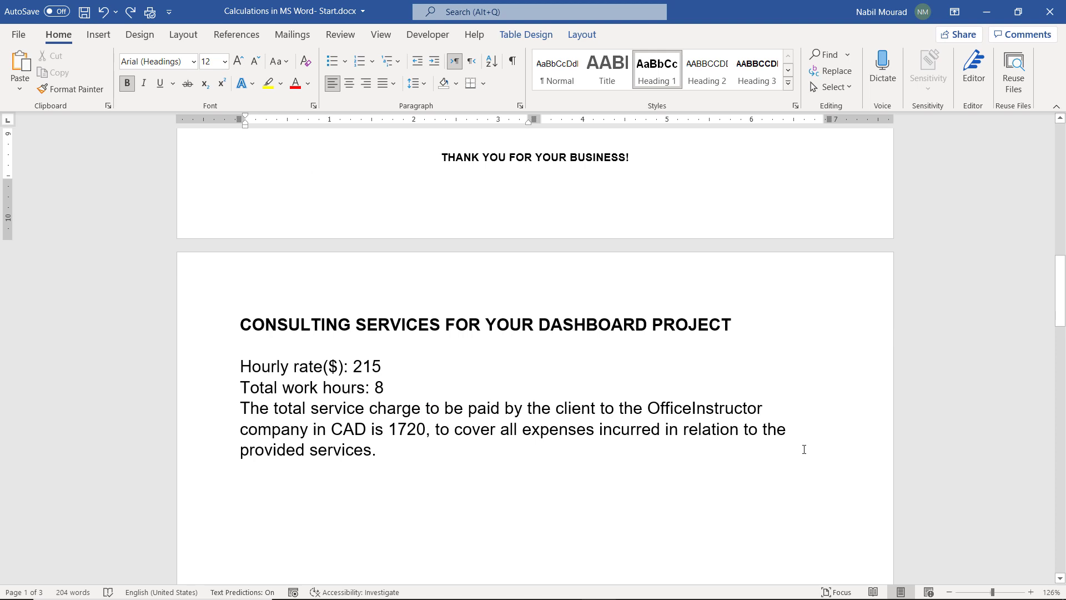
pyautogui.scroll(-12, 804, 449)
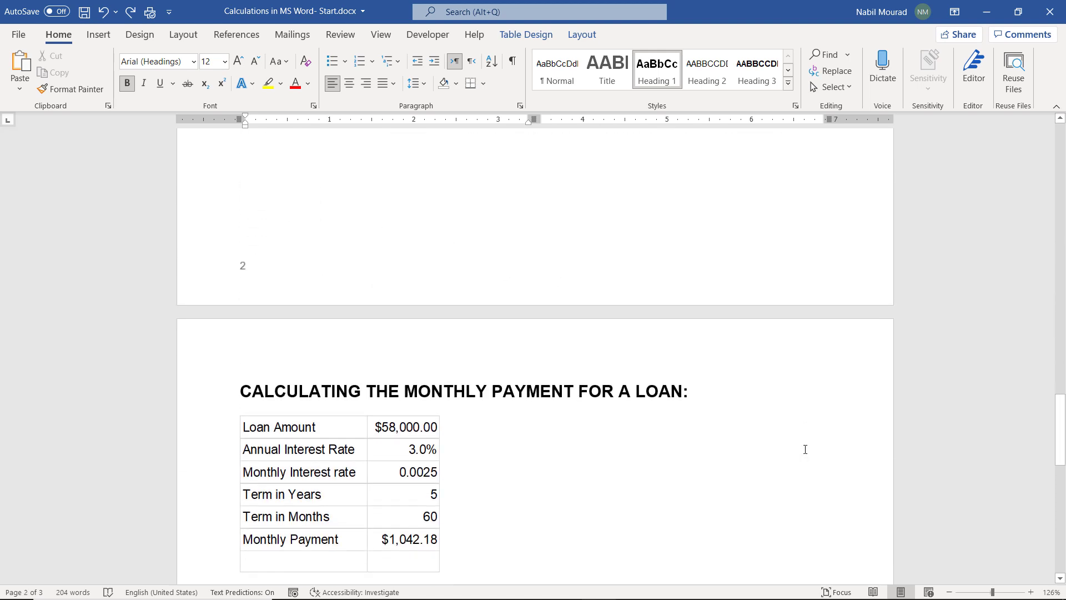